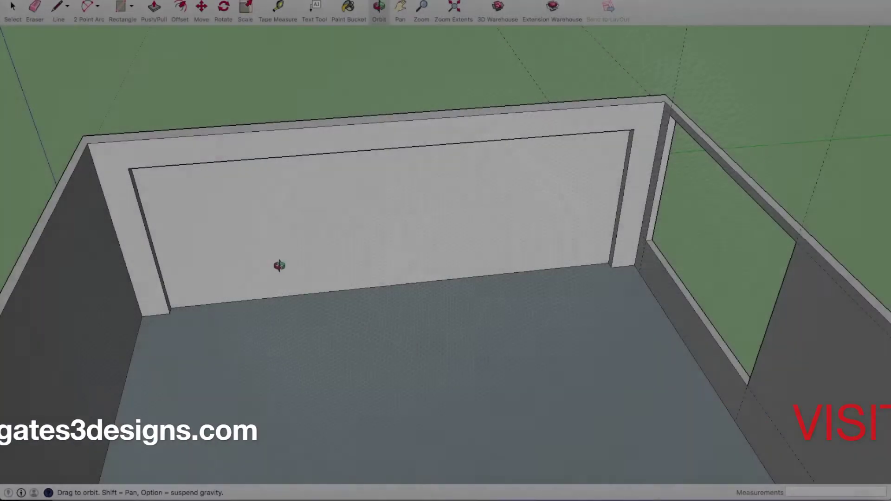
Step: Orbit to the back wall and start a Tape Measure at the door opening's bottom-left corner
drag(278, 264, 278, 147)
scroll(334, 218, up, 3)
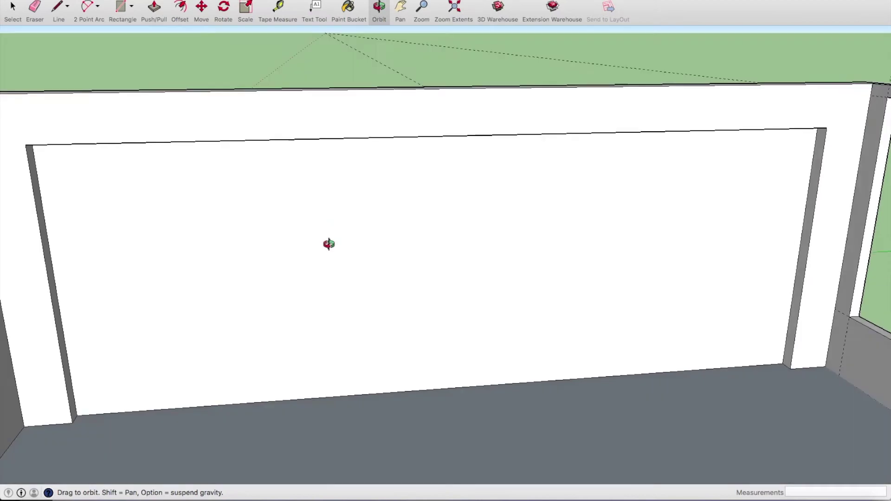
drag(329, 244, 225, 75)
click(278, 9)
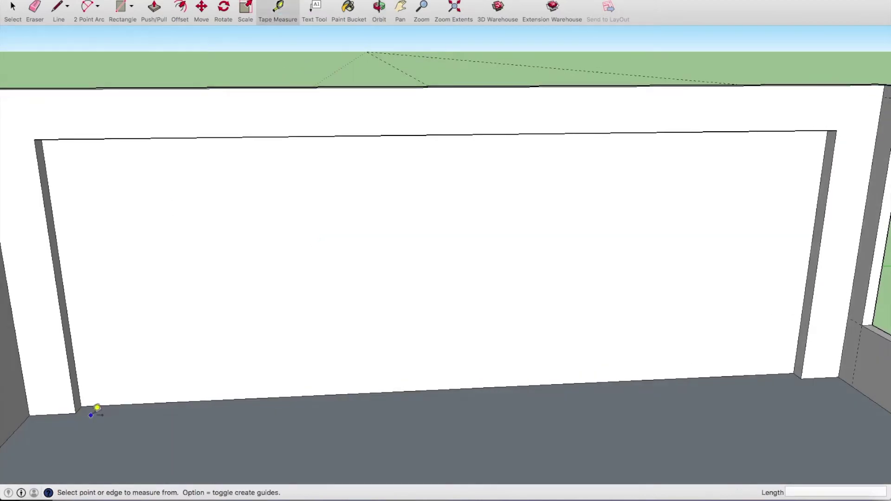
click(82, 406)
scroll(39, 123, up, 3)
scroll(52, 167, up, 1)
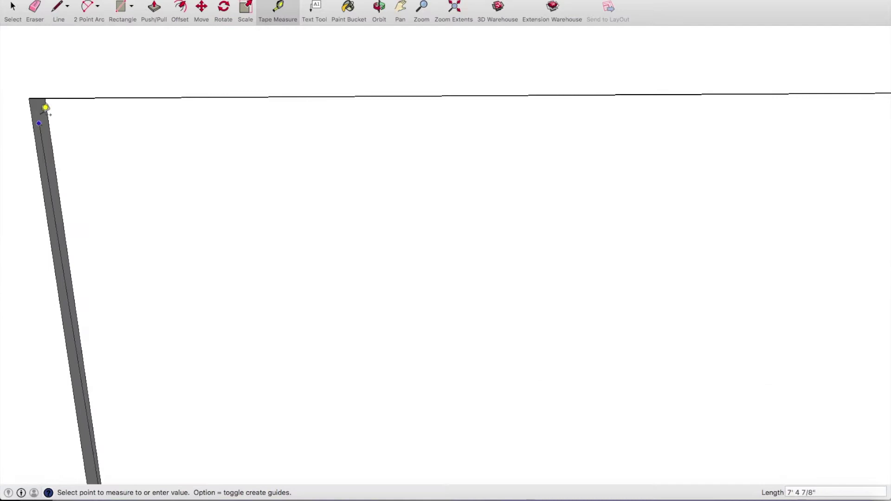
Step: Finish the measurement at the opening's top-left corner, reading a 7' 9" height
click(379, 8)
mouse_move(342, 204)
mouse_down()
mouse_move(332, 111)
mouse_move(138, 155)
mouse_up()
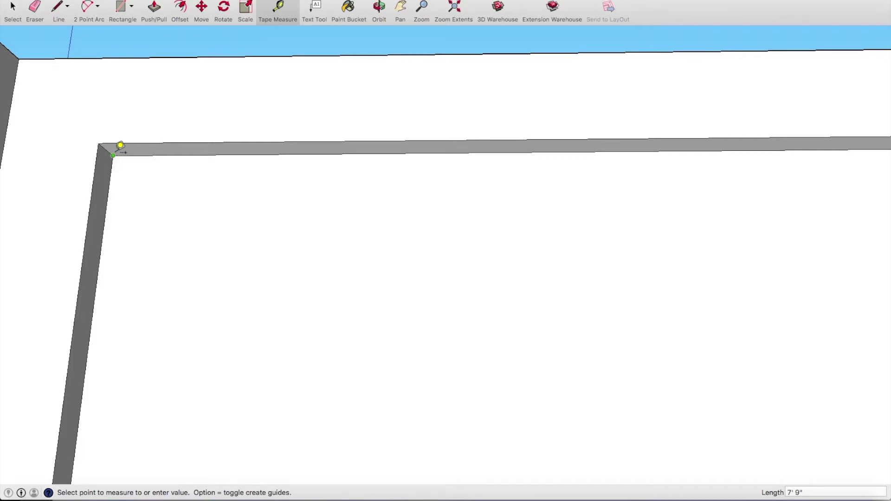
click(120, 145)
scroll(364, 324, down, 2)
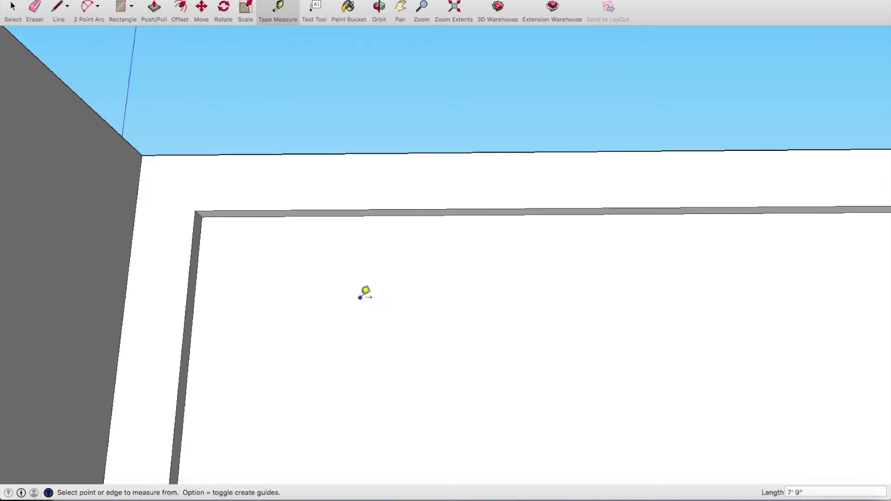
scroll(359, 278, down, 1)
click(379, 9)
mouse_move(368, 89)
mouse_down()
mouse_move(386, 382)
mouse_move(377, 368)
mouse_up()
Step: Place a horizontal guide 3' 10 1/2" up the opening and draw a jamb reference line to it
key(t)
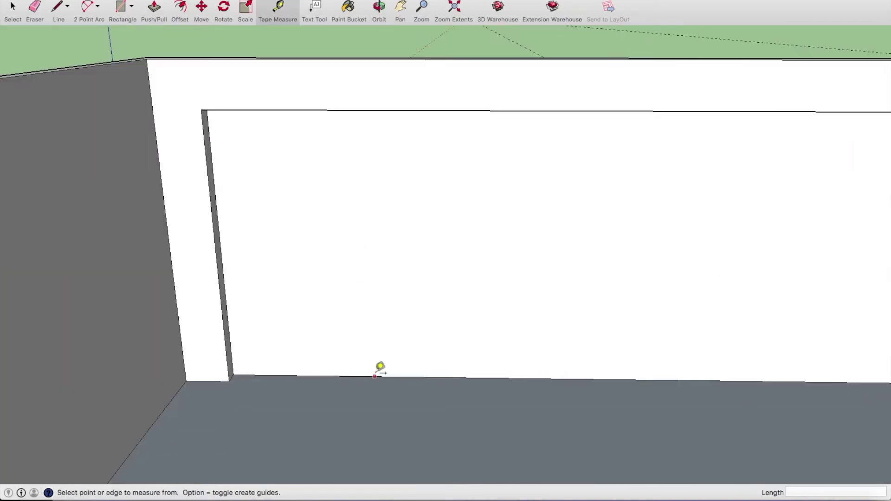
click(374, 376)
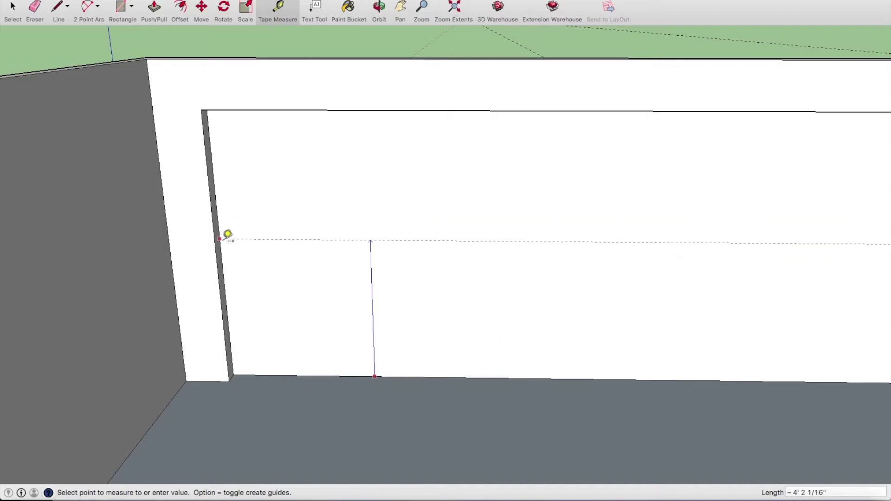
click(232, 249)
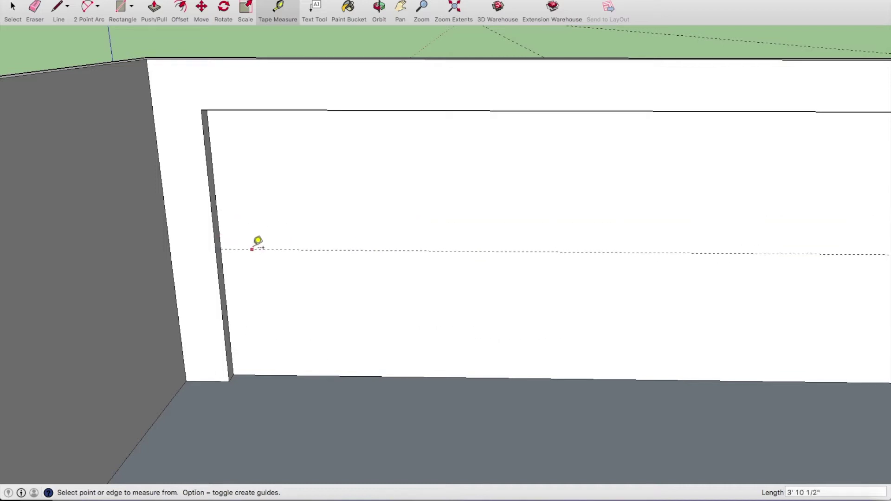
key(l)
click(220, 249)
click(230, 376)
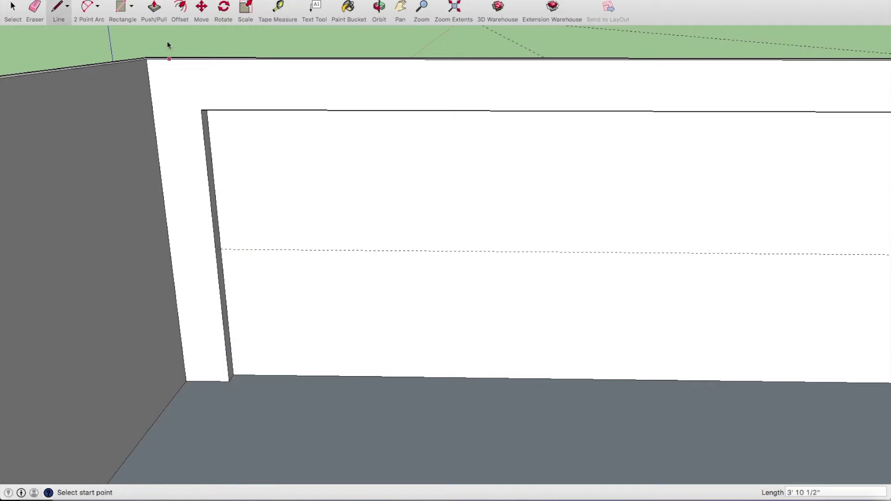
Step: Add a guide 1' 11 1/4" below the middle guide and draw a jamb line to the top corner
click(277, 14)
click(307, 250)
click(229, 313)
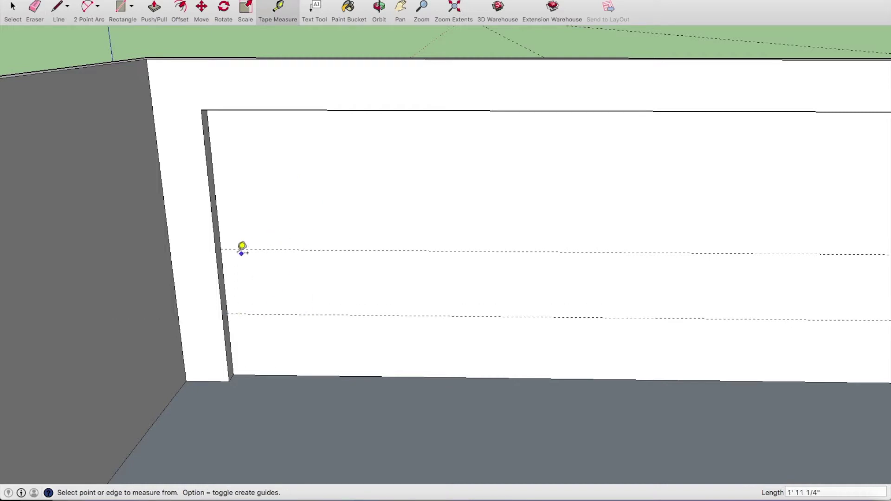
key(l)
click(383, 5)
mouse_move(251, 86)
mouse_down()
mouse_move(260, 181)
mouse_move(251, 113)
mouse_up()
key(l)
click(213, 279)
click(213, 109)
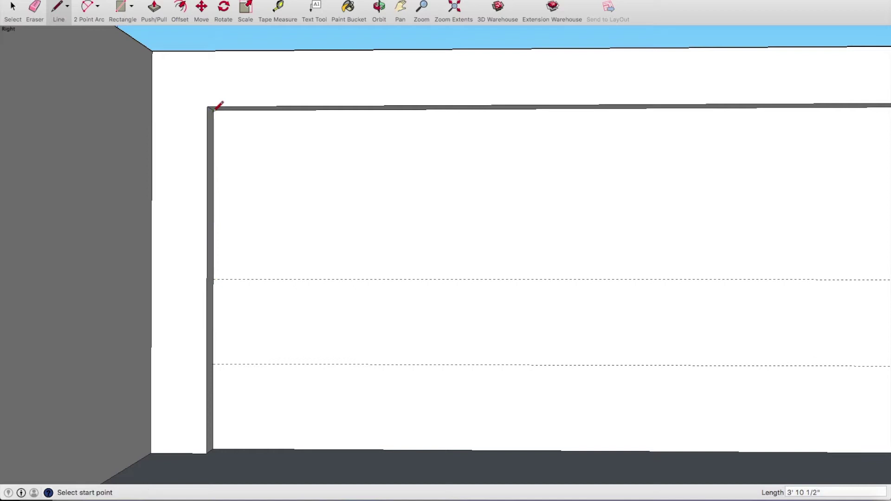
Step: Add a guide 1' 11 1/4" above the middle guide, undoing a misplaced first attempt
click(278, 6)
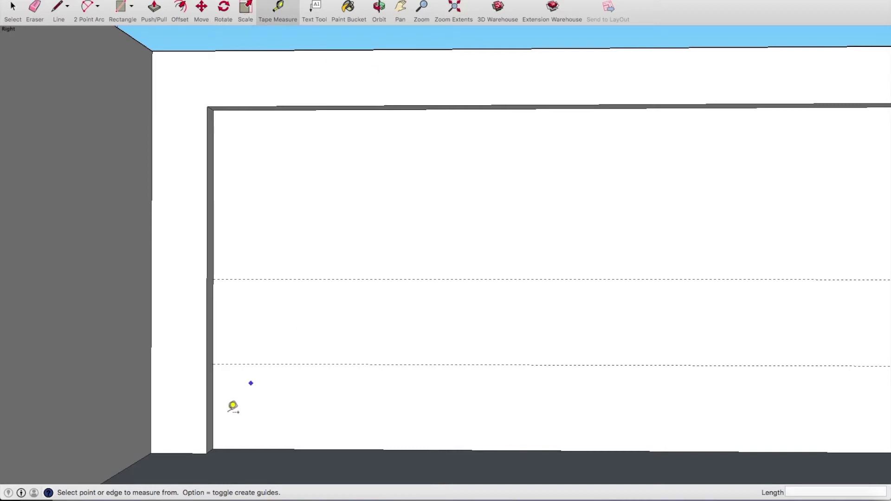
click(262, 279)
click(215, 187)
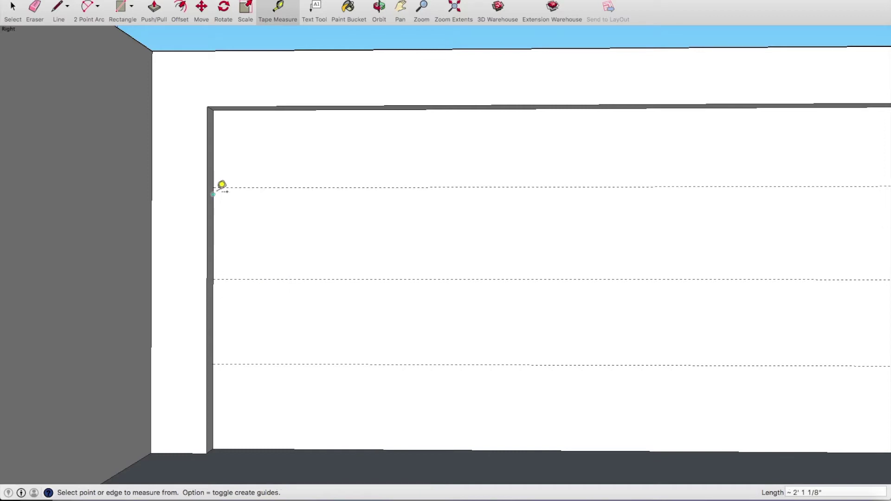
key(super+z)
click(238, 279)
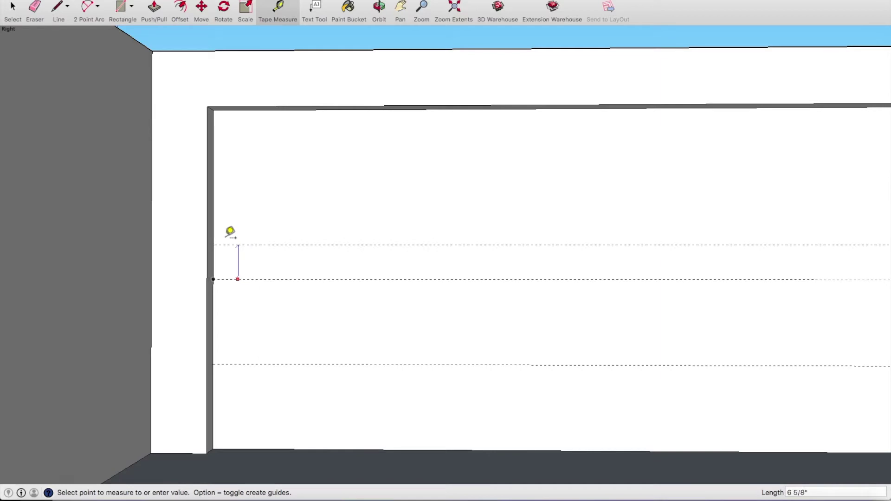
click(217, 194)
scroll(258, 270, down, 3)
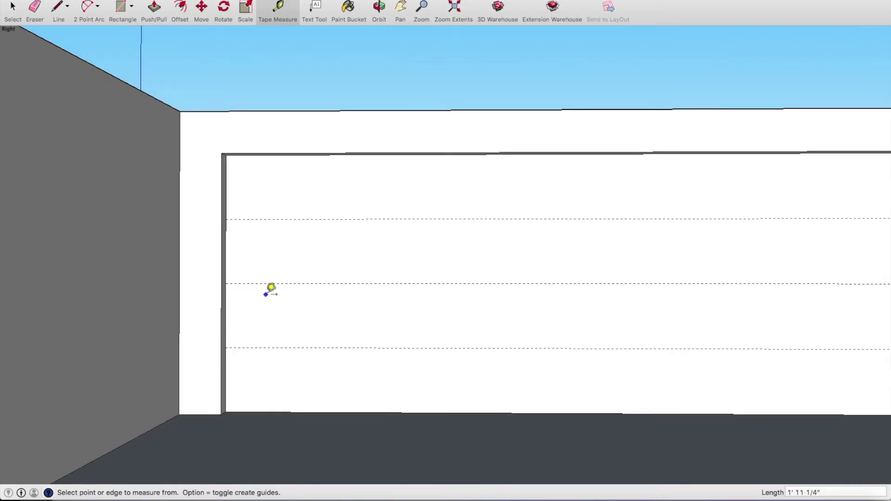
scroll(271, 290, up, 10)
Step: Face the garage door straight on and start measuring from the left jamb edge
click(377, 8)
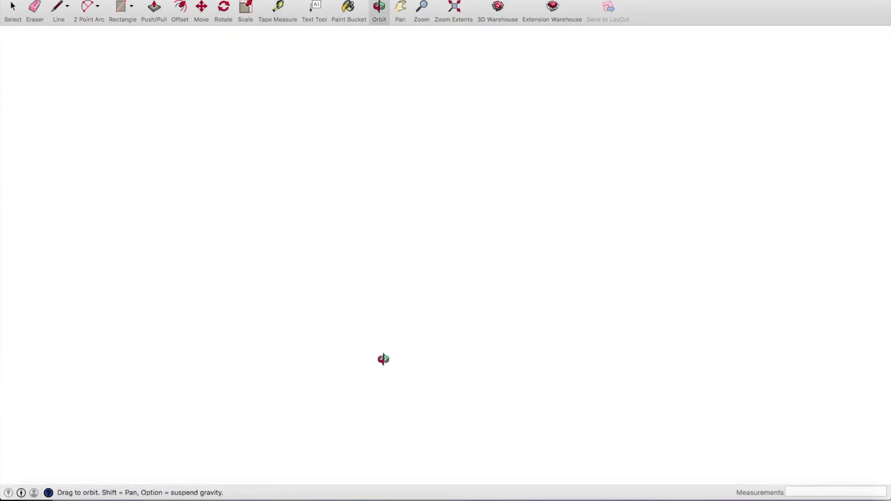
scroll(325, 306, down, 2)
scroll(326, 300, down, 3)
scroll(326, 299, down, 3)
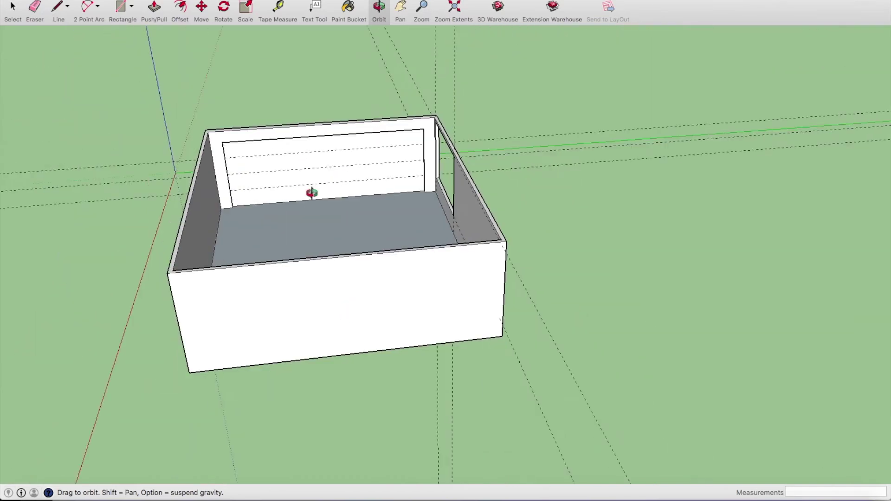
scroll(260, 133, up, 5)
mouse_move(260, 132)
mouse_down()
mouse_move(260, 183)
mouse_move(234, 142)
mouse_up()
scroll(234, 141, up, 2)
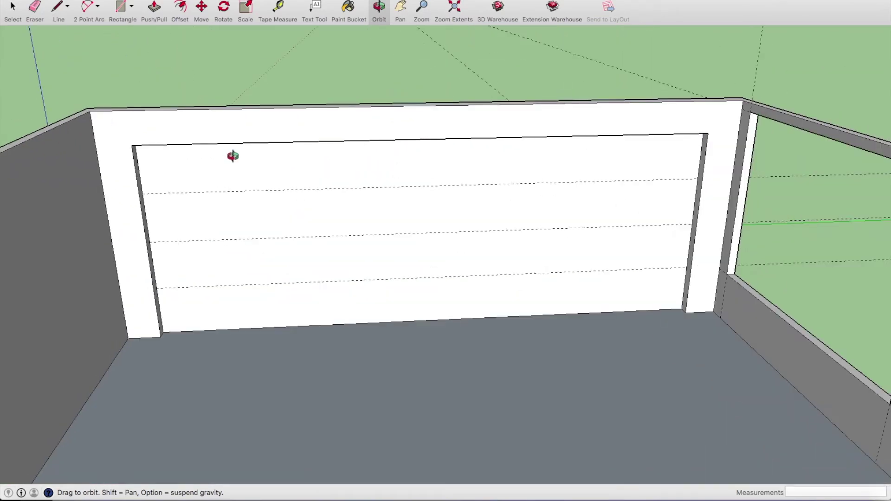
drag(258, 183, 231, 155)
scroll(201, 193, up, 2)
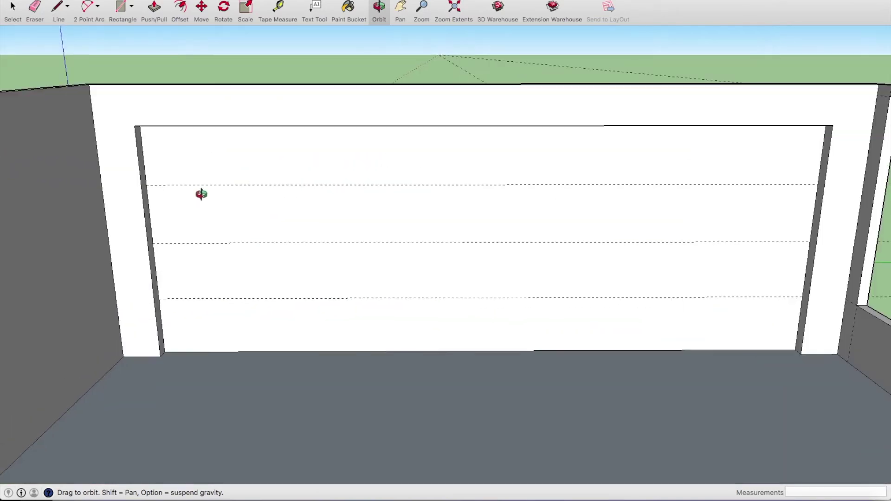
scroll(223, 186, up, 1)
key(t)
scroll(154, 204, up, 2)
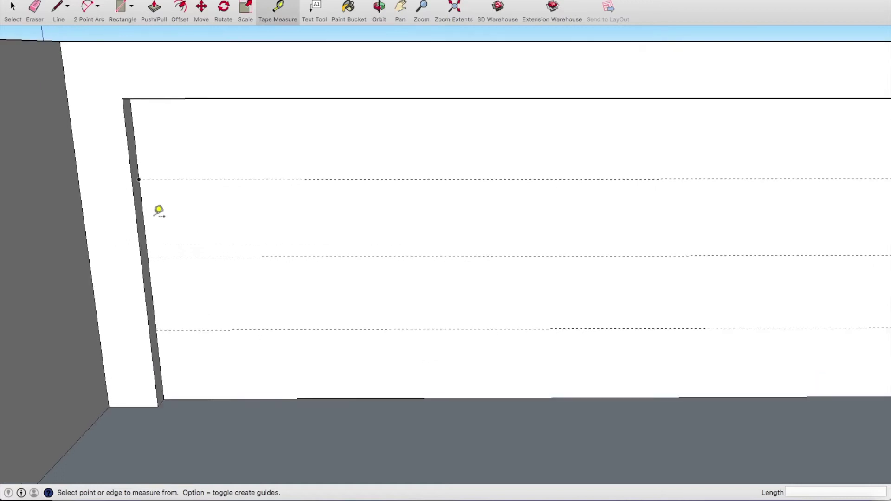
click(142, 207)
scroll(175, 207, down, 1)
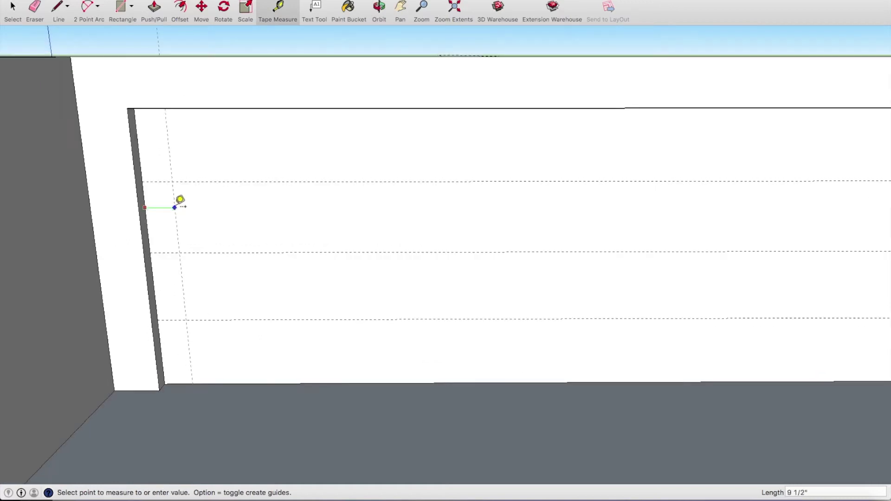
scroll(175, 207, down, 2)
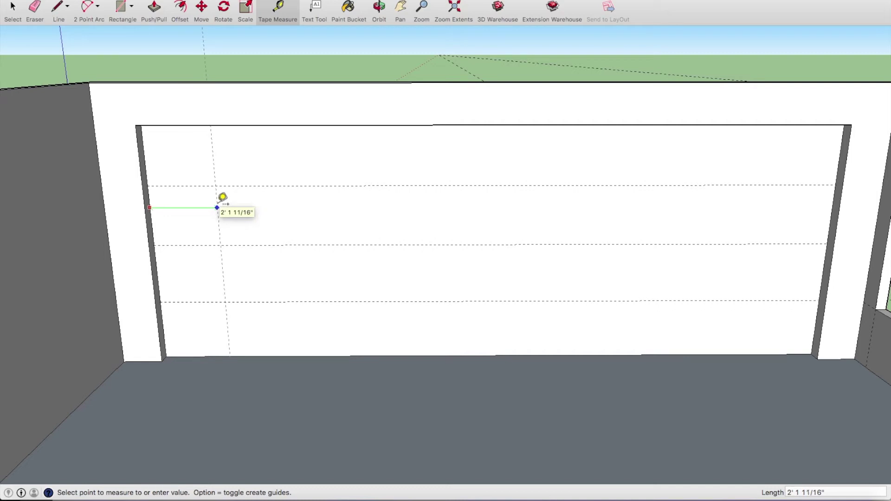
scroll(265, 193, down, 2)
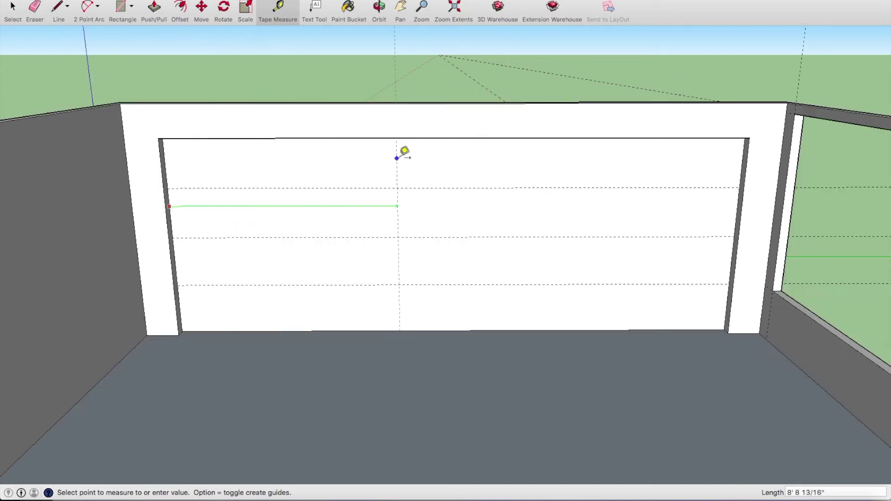
Step: Place a vertical guide 10' 11" from the left jamb and draw a line to it from the bottom-left corner
click(379, 5)
key(Escape)
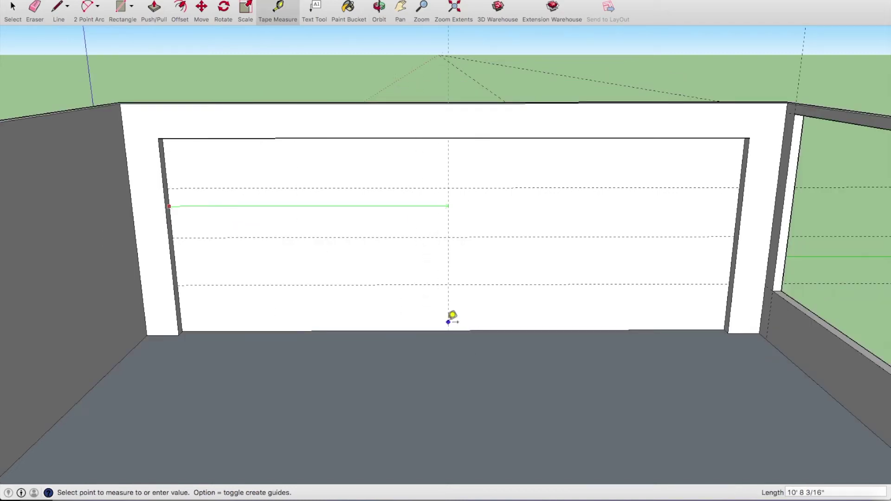
click(454, 330)
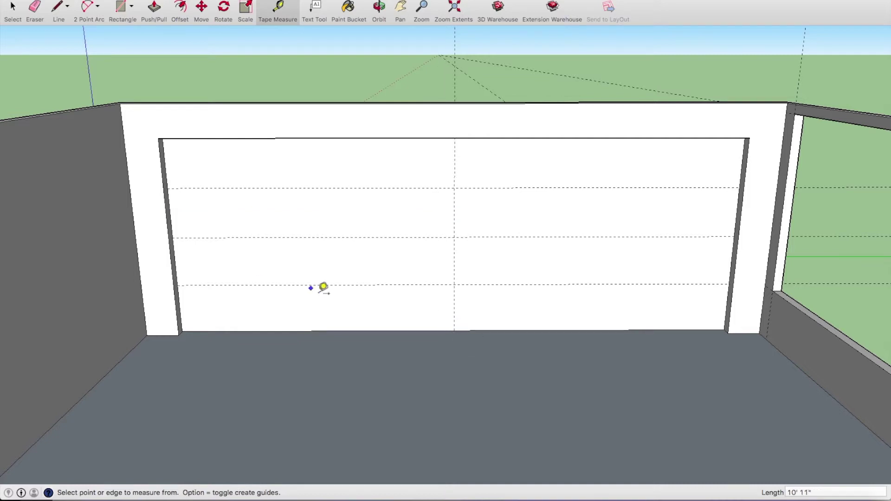
key(l)
click(182, 331)
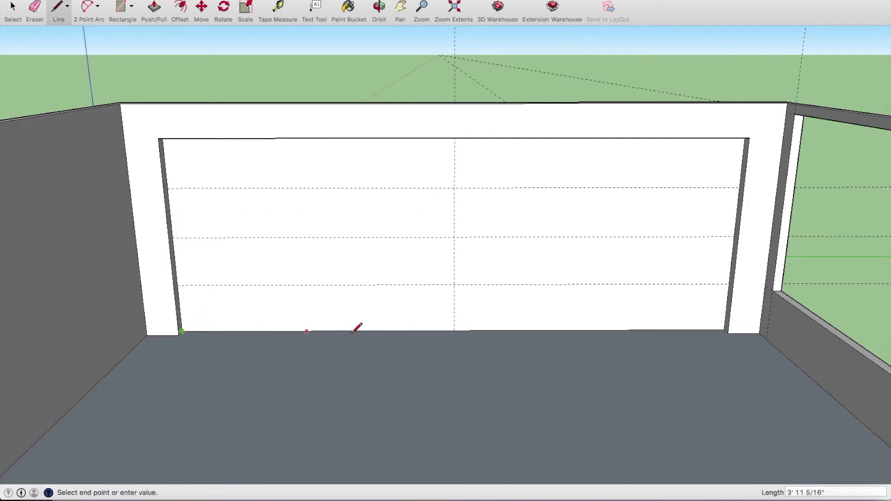
click(454, 330)
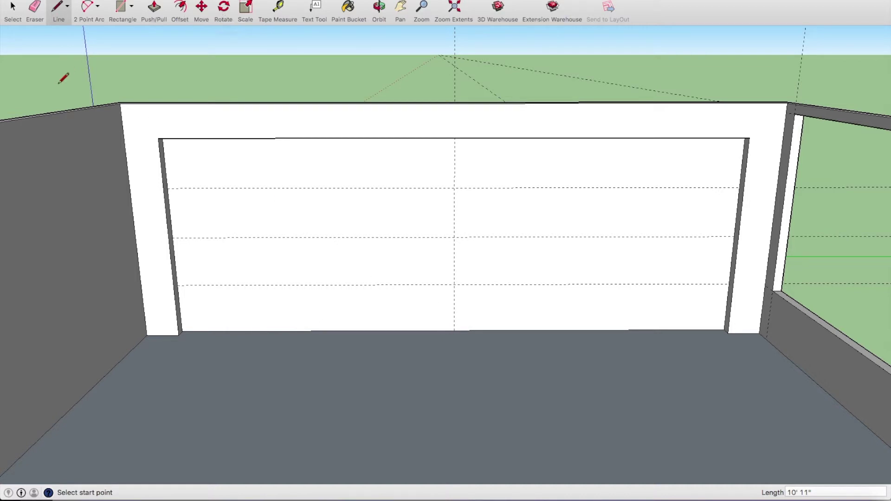
Step: Place a vertical guide midway between the central guide and the left jamb
click(278, 8)
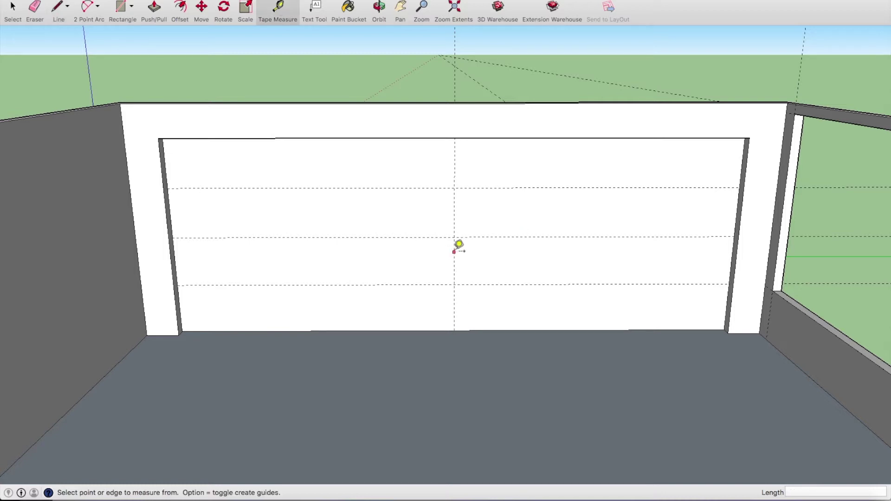
click(453, 253)
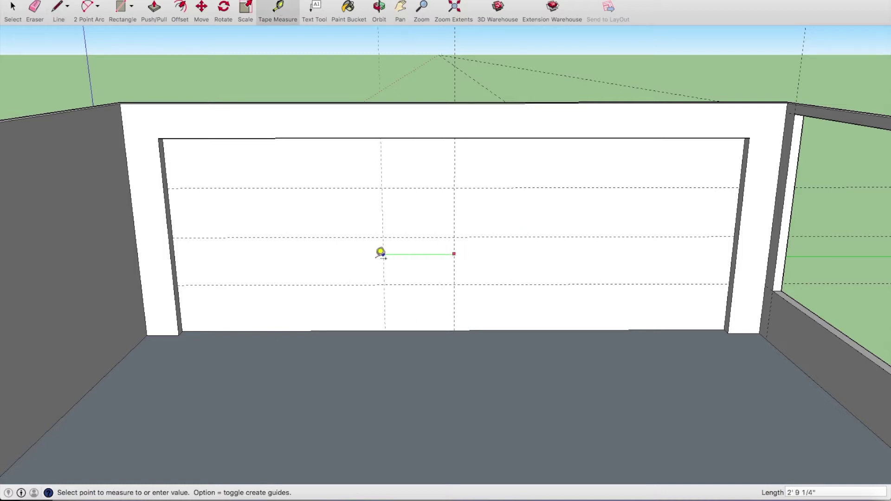
click(318, 330)
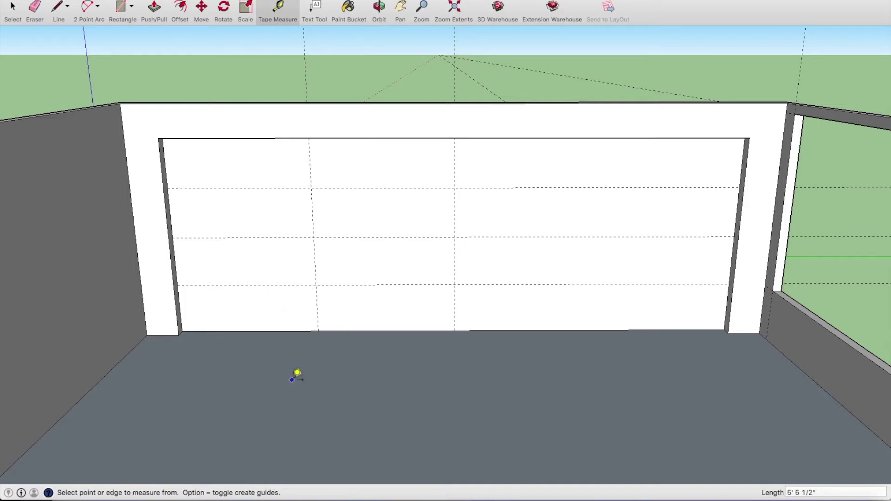
key(l)
click(319, 331)
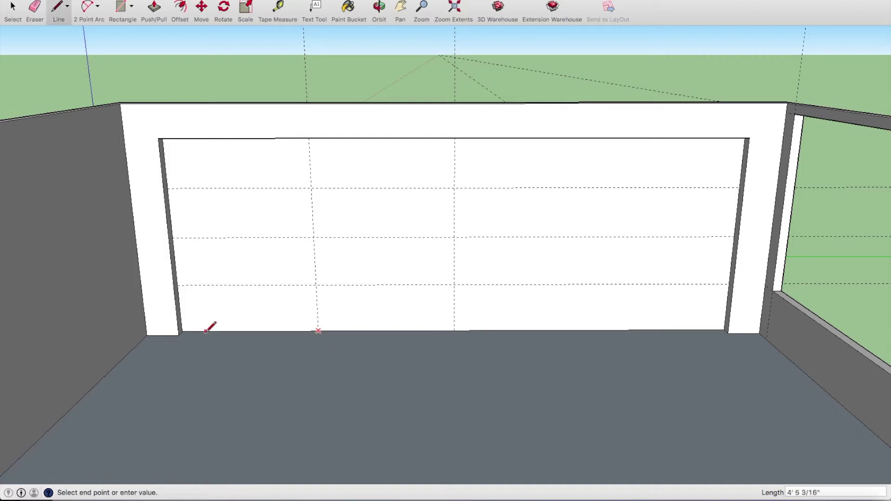
key(Escape)
Step: Add another vertical guide on the door's left and draw a line along the door bottom to centre
key(t)
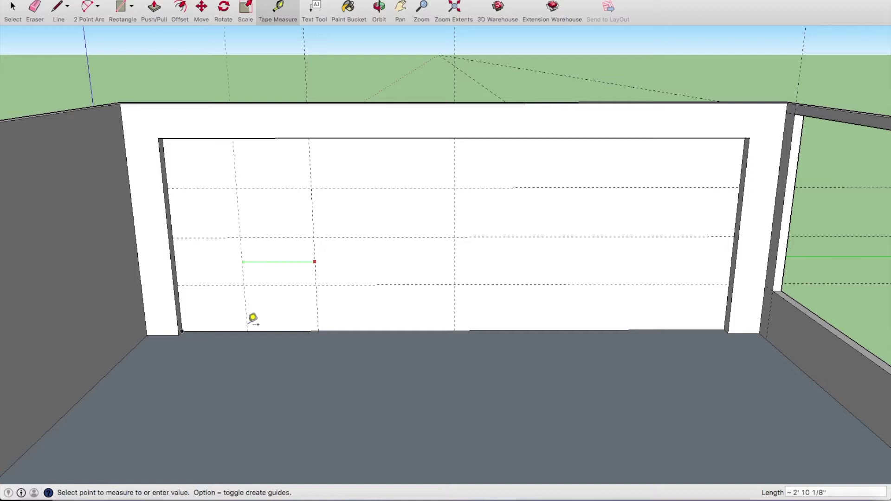
click(249, 324)
key(l)
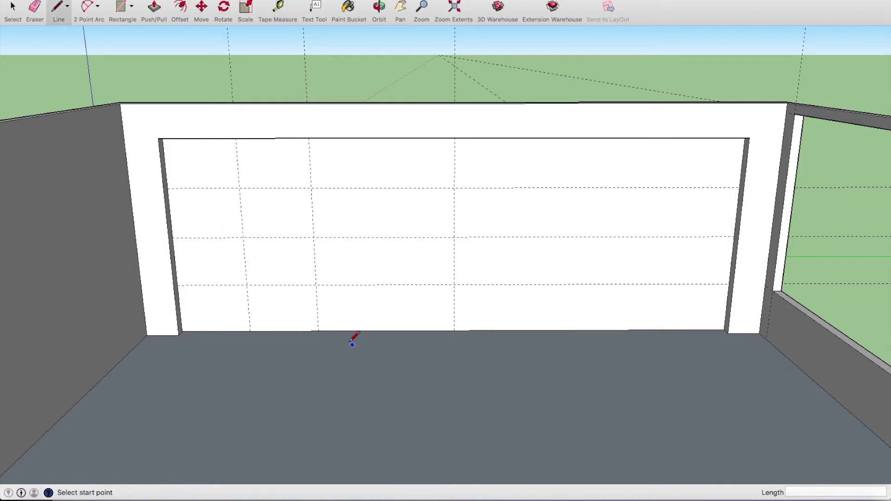
click(318, 330)
click(454, 331)
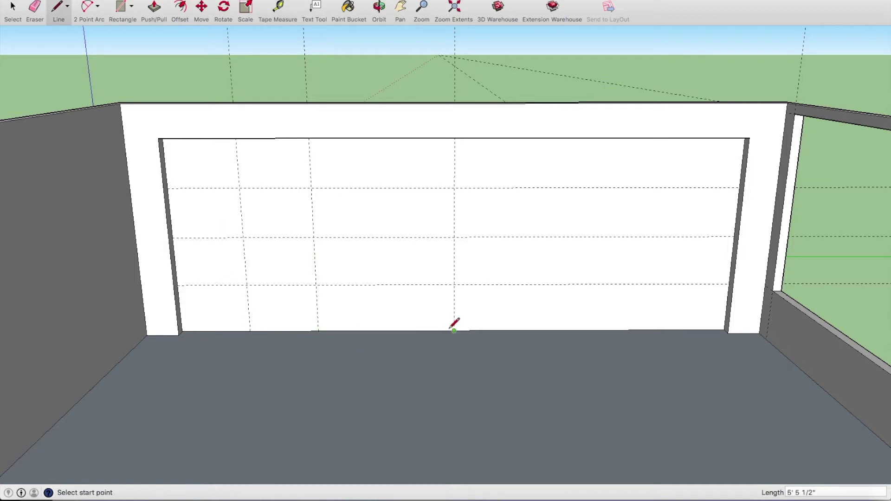
Step: Offset one more vertical guide at 2' 8 3/4" spacing and check its distance to the centre guide
click(279, 7)
click(312, 217)
click(386, 330)
click(383, 237)
click(454, 237)
click(454, 218)
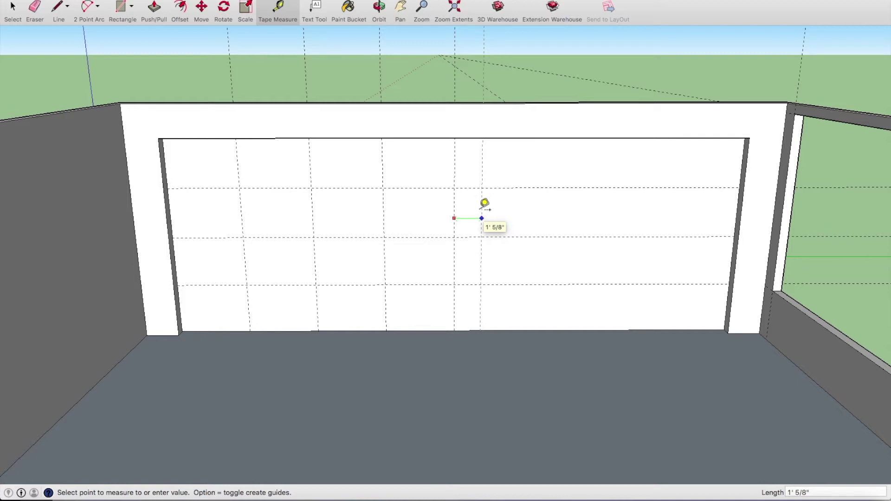
Step: Place three vertical guides 32.75" apart across the door's right half, working out from centre
text(23)
key(Return)
click(454, 207)
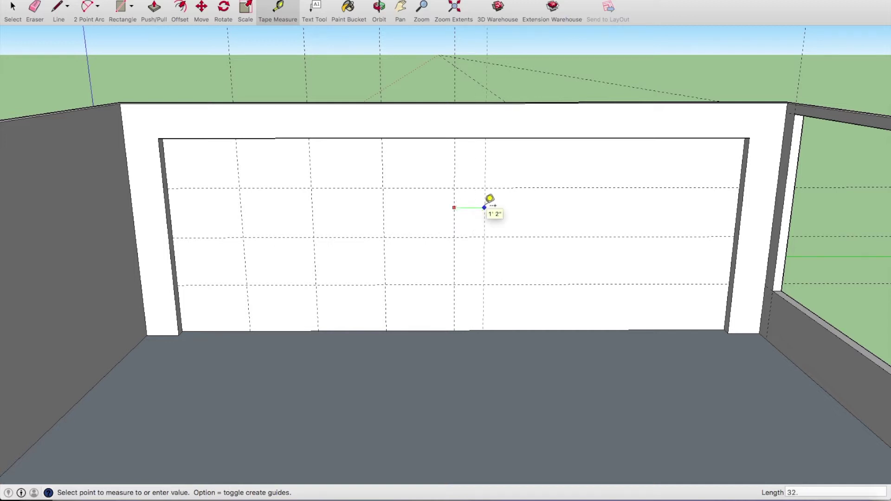
text(75)
key(Return)
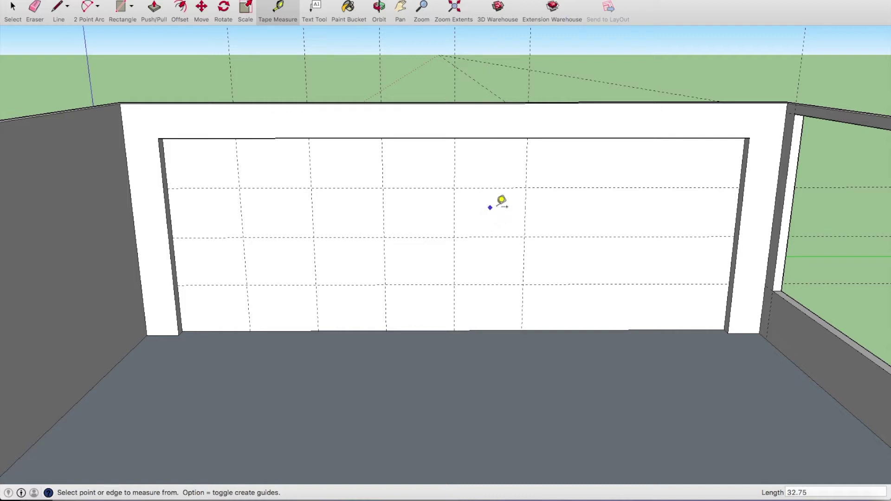
click(525, 205)
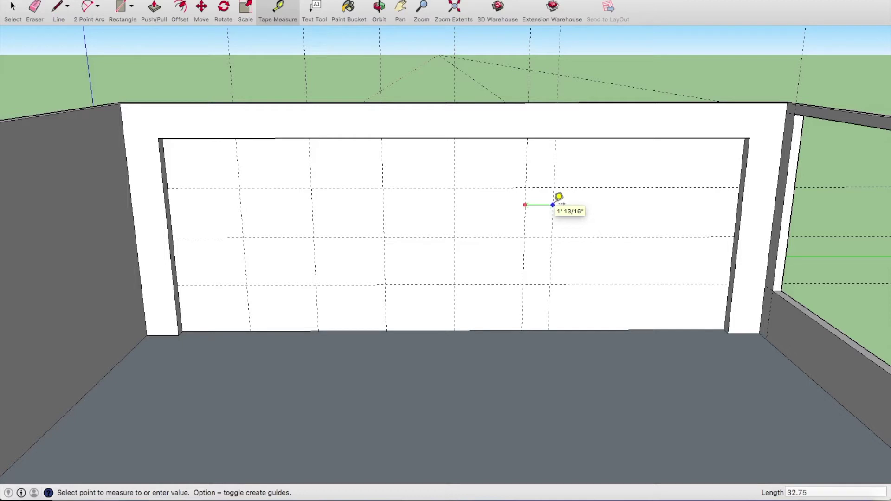
key(Return)
click(596, 198)
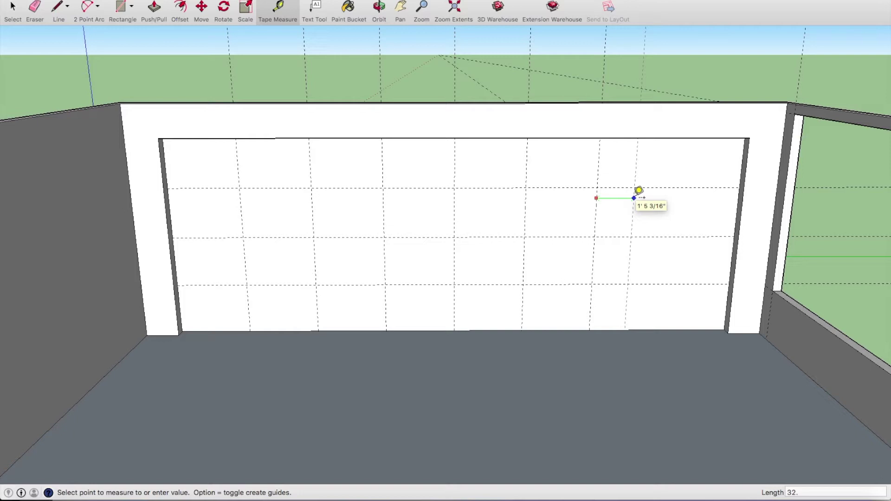
text(75)
key(Return)
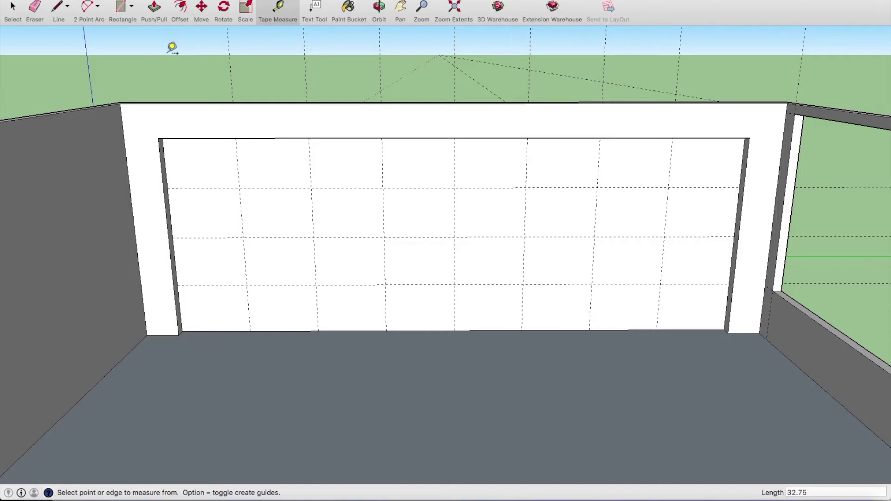
Step: Zoom in on the door's upper-left panel and start a guide offset from the first vertical guide
scroll(172, 47, up, 1)
click(122, 9)
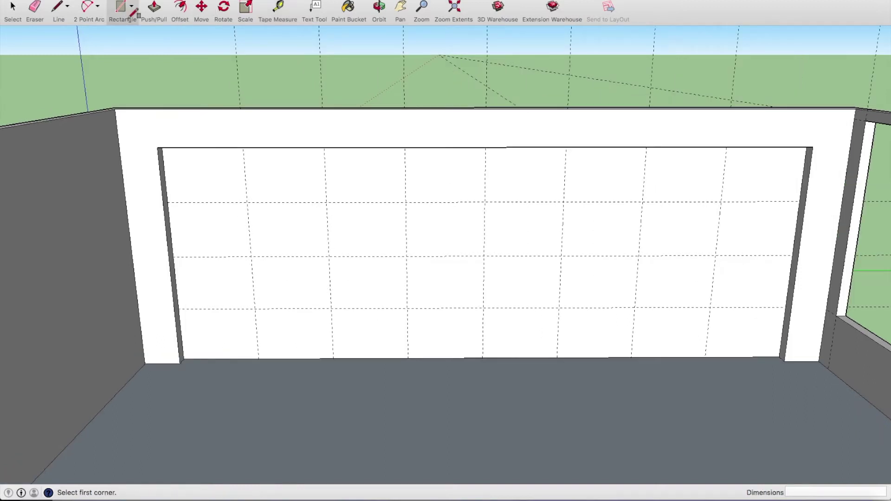
scroll(195, 243, up, 2)
scroll(176, 170, up, 1)
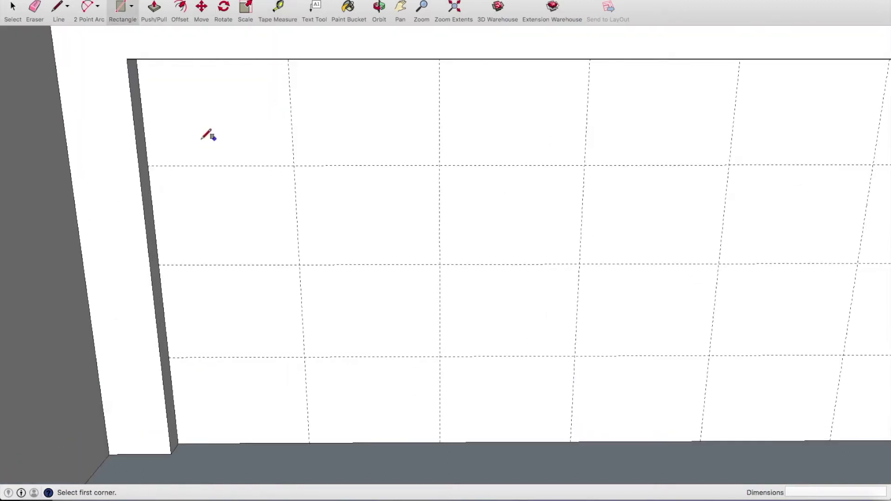
scroll(116, 48, down, 2)
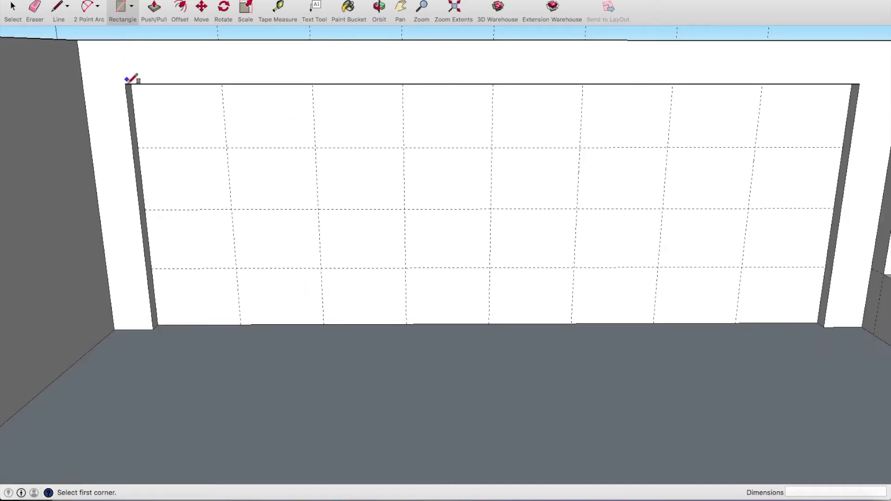
scroll(135, 81, up, 2)
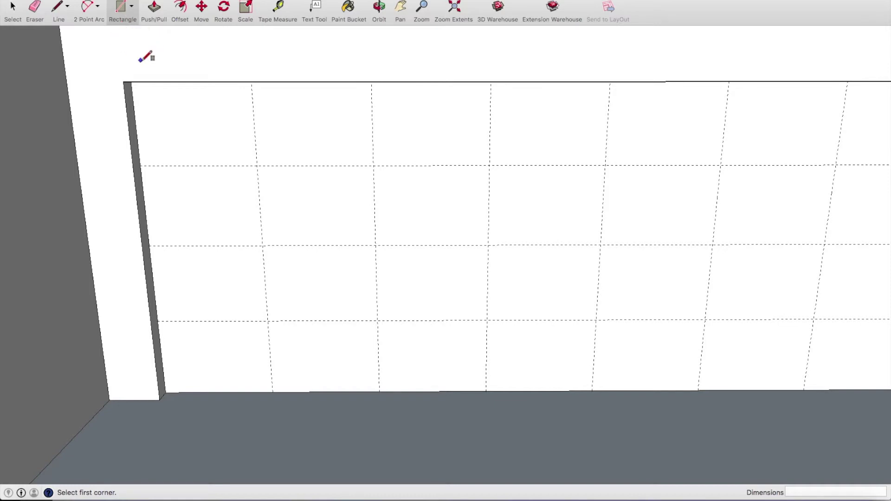
click(279, 9)
scroll(258, 121, up, 1)
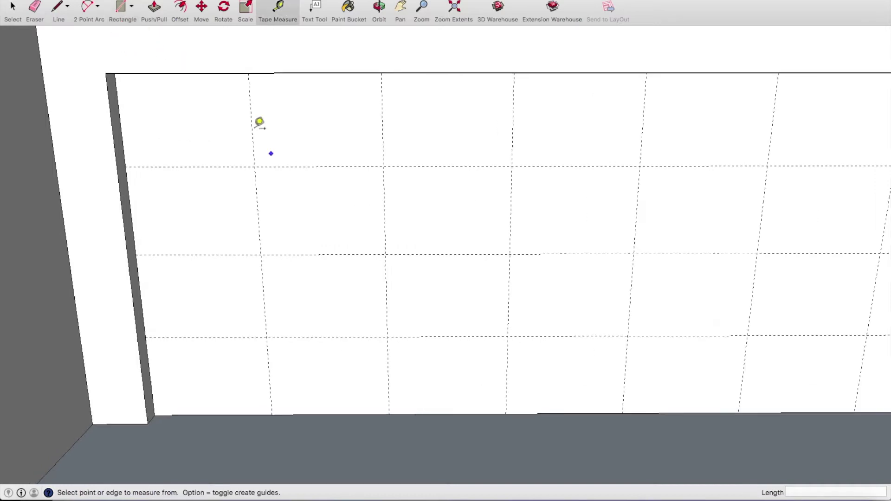
scroll(241, 95, up, 1)
click(247, 99)
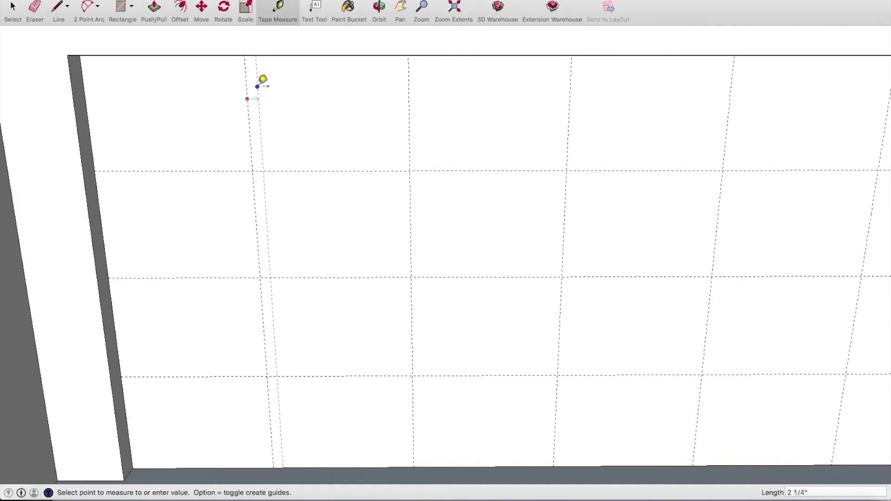
Step: Offset guides 1 inch from the first vertical guide, dismissing the Invalid length alert
text(1)
scroll(250, 92, up, 5)
scroll(246, 97, up, 1)
click(287, 86)
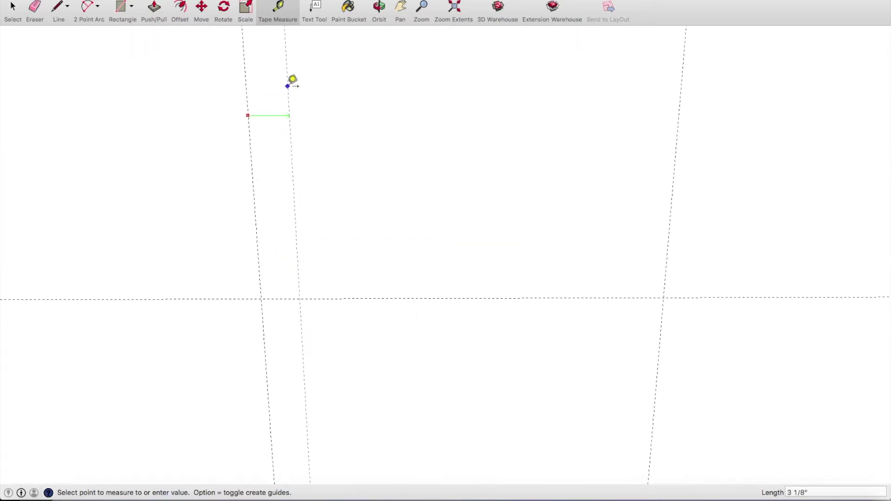
text(1)
key(Return)
click(526, 160)
key(Escape)
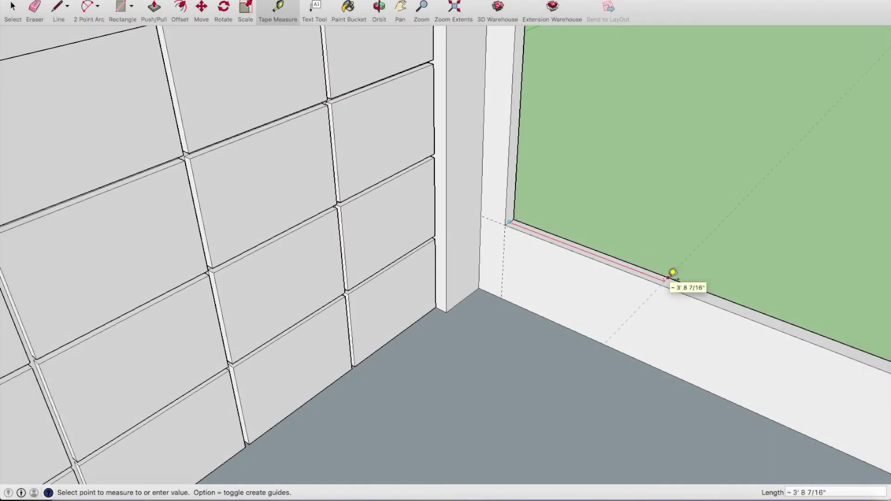
Step: Measure along the window sill and place a guide 2 inches in from its edge
scroll(652, 265, down, 3)
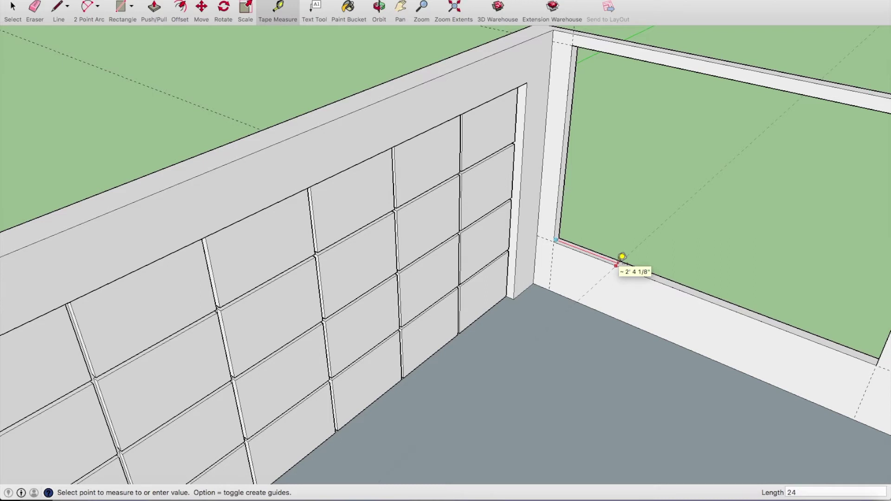
click(622, 257)
scroll(603, 253, up, 2)
scroll(619, 252, up, 2)
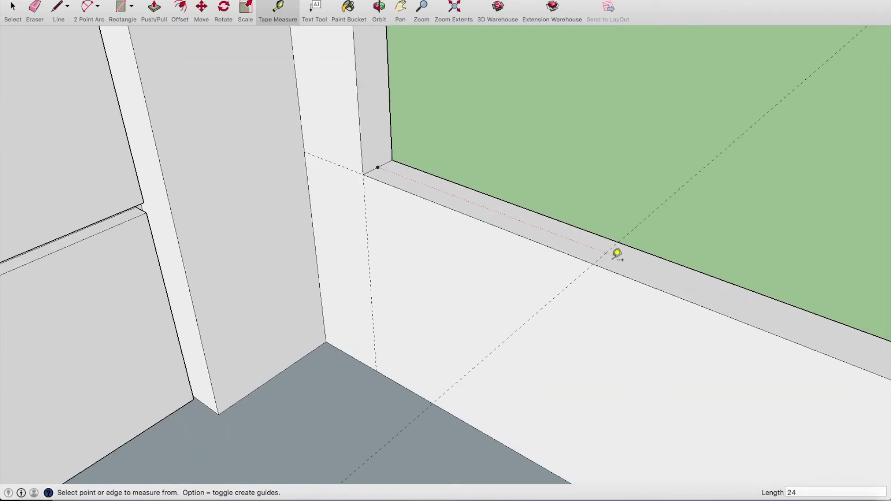
scroll(614, 244, up, 2)
click(613, 247)
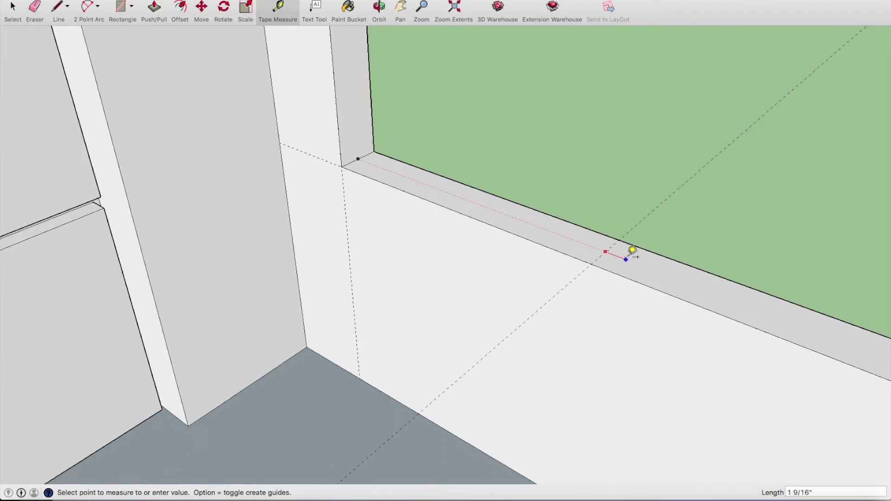
click(441, 203)
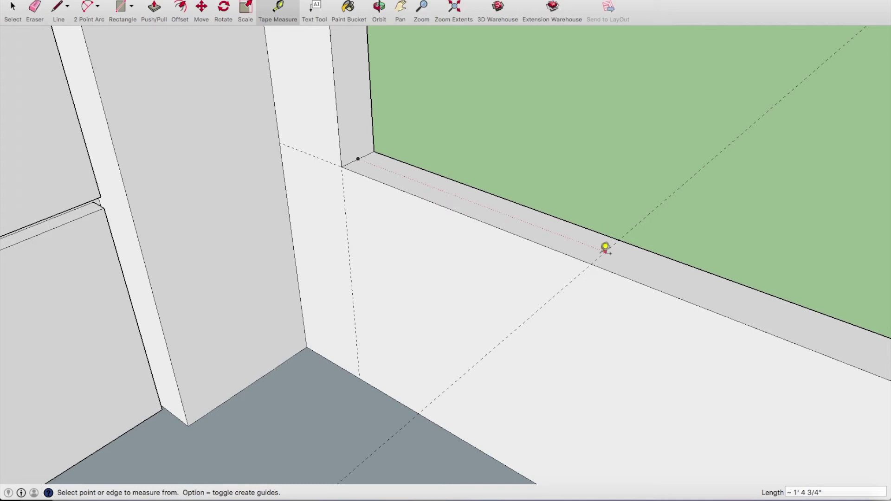
click(596, 259)
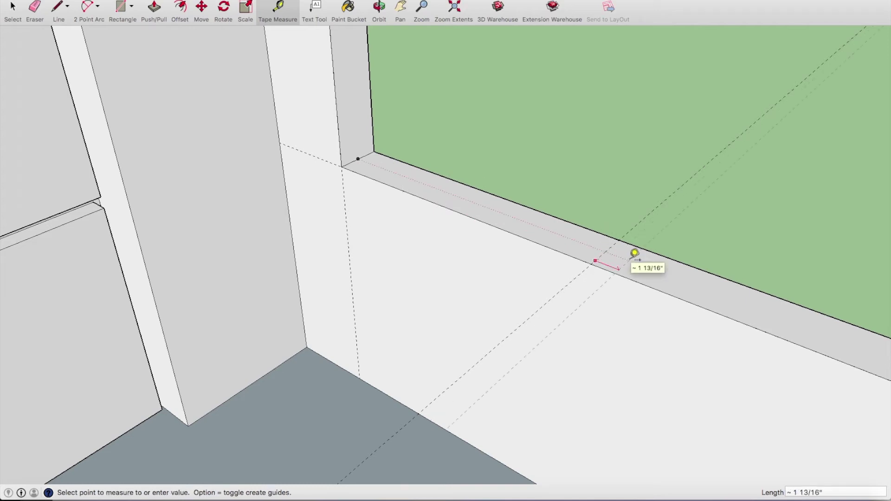
text(2)
key(Return)
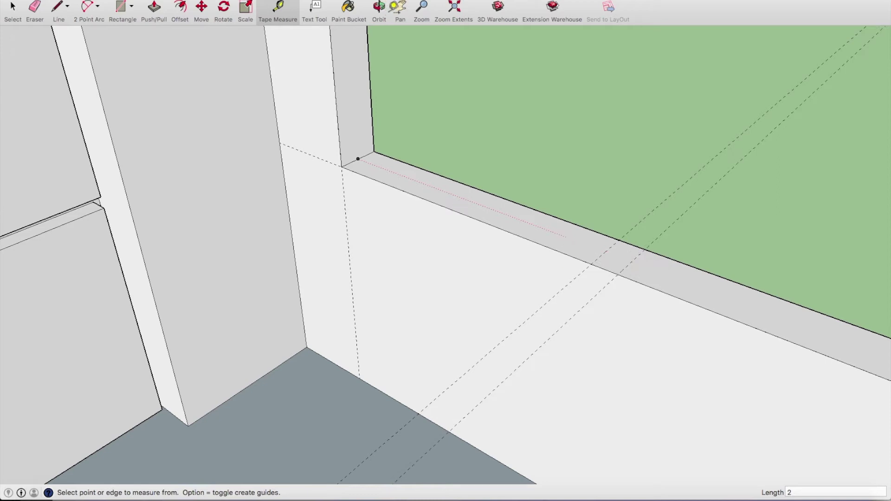
Step: Look down over the window wall and place a guide 3 1/2" from the window's lower-right corner
click(378, 10)
drag(334, 275, 385, 263)
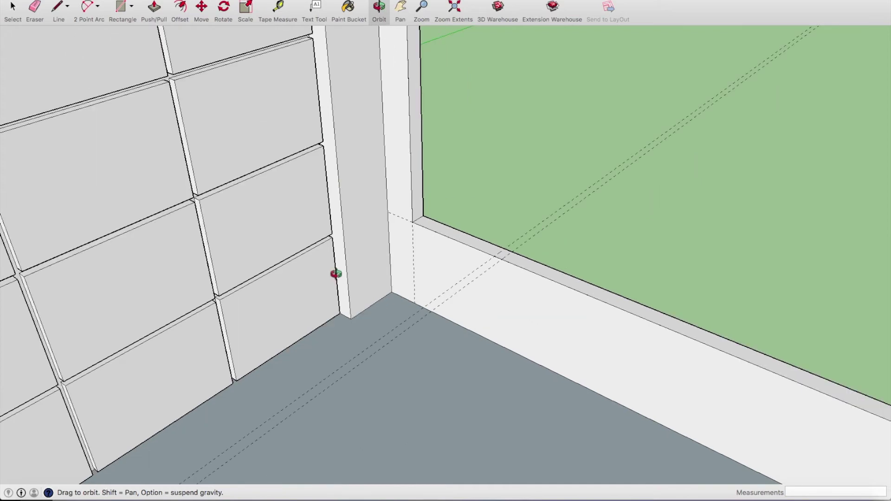
key(t)
scroll(591, 290, up, 3)
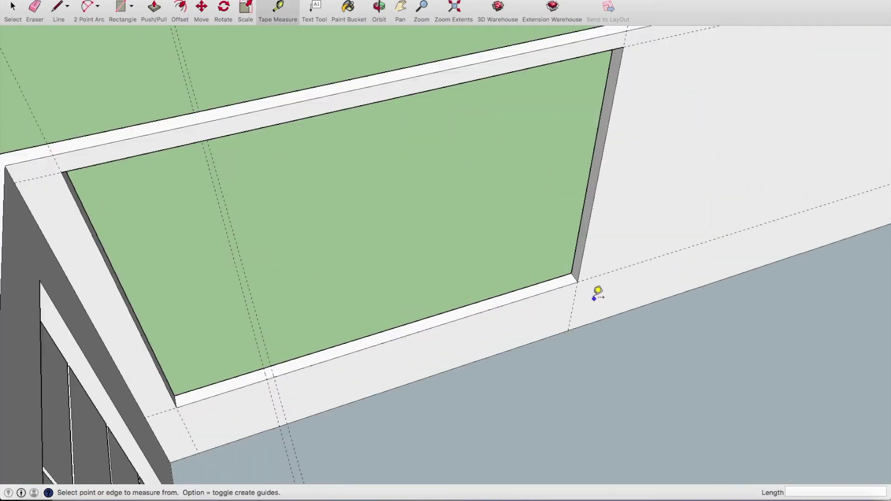
scroll(571, 264, up, 2)
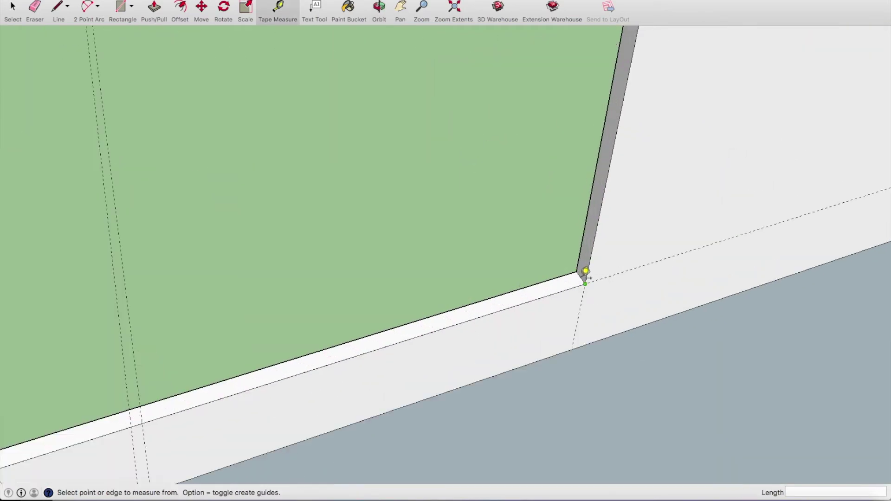
scroll(590, 278, down, 1)
scroll(586, 274, down, 1)
click(580, 276)
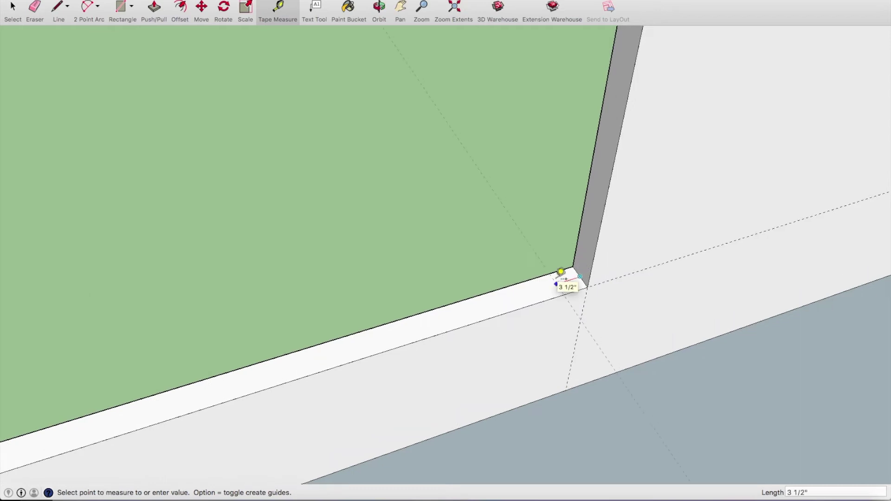
click(560, 272)
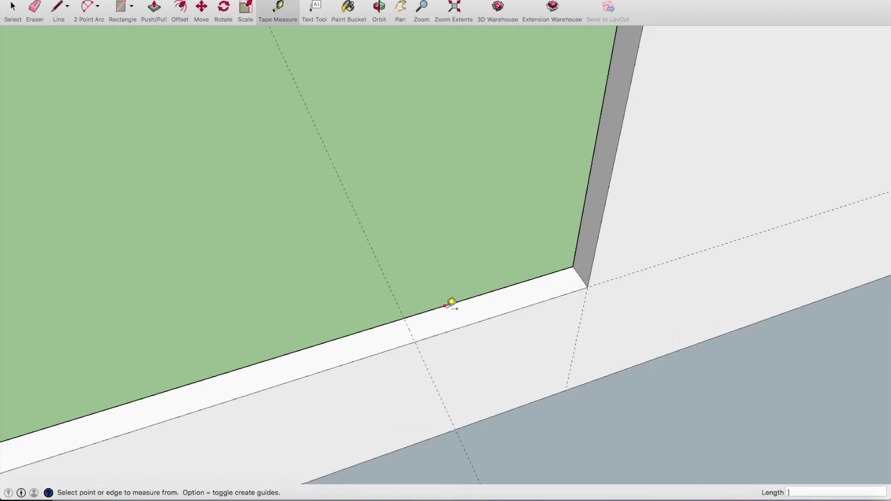
Step: Measure along the sill edge and add another guide offset 2 inches from it
scroll(453, 302, down, 2)
scroll(134, 395, up, 1)
scroll(135, 395, up, 1)
click(139, 397)
click(147, 390)
scroll(492, 285, up, 2)
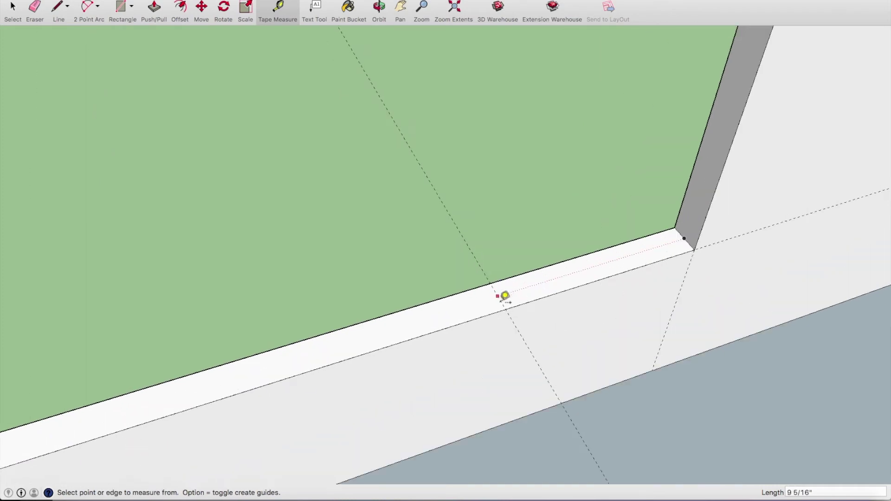
click(503, 304)
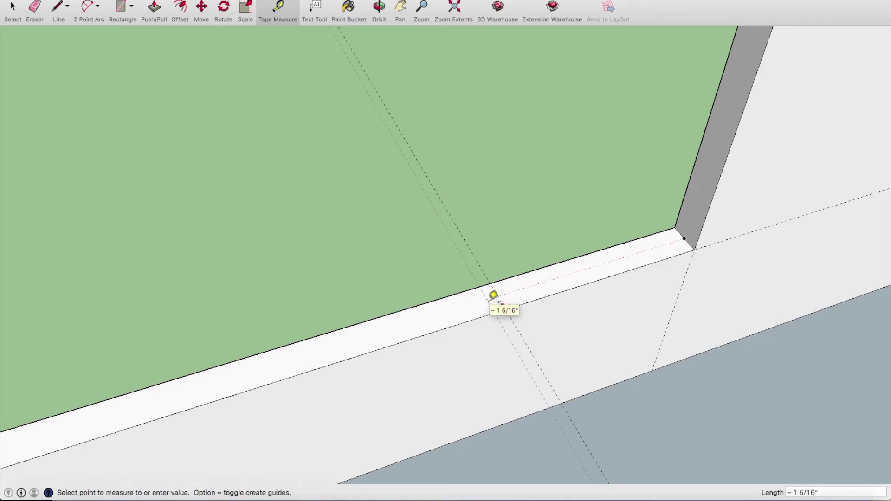
text(2)
key(Return)
scroll(493, 292, down, 2)
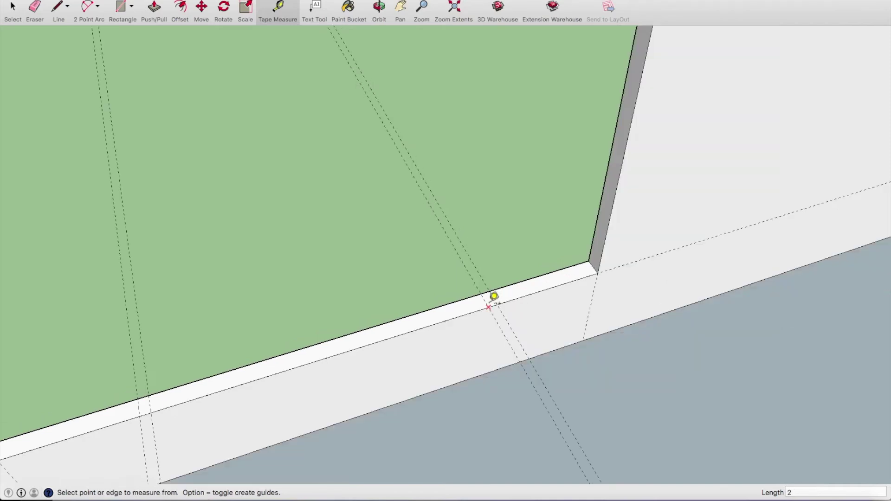
Step: Draw two small 2 by 4 inch rectangles at the guides for the mullions
key(r)
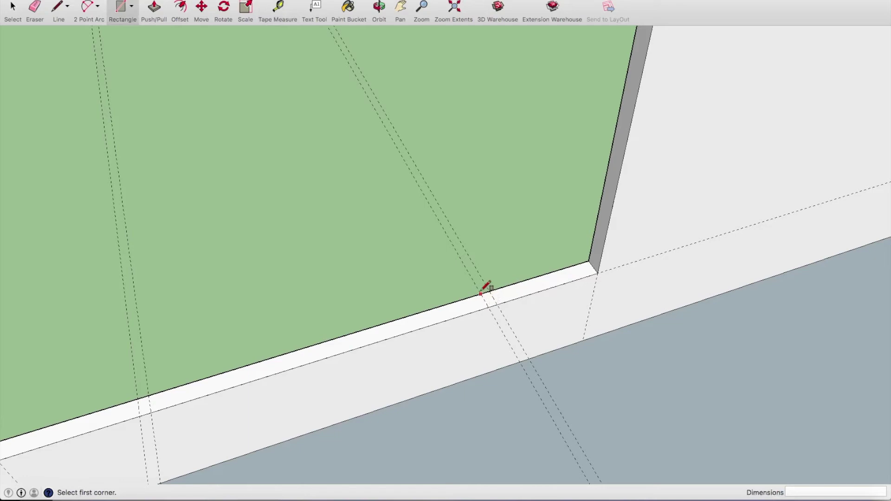
click(481, 293)
click(496, 302)
scroll(525, 297, down, 3)
scroll(317, 339, up, 2)
click(326, 347)
click(336, 356)
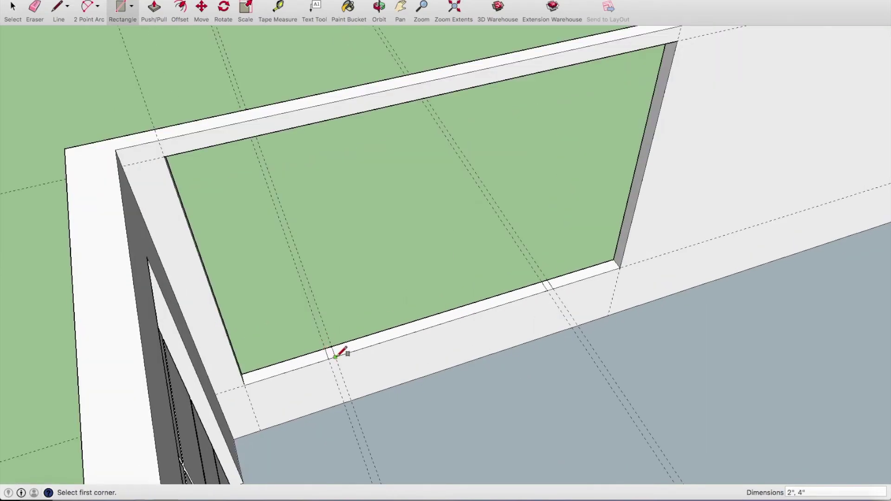
Step: Push/Pull both rectangles up 6' 8" into vertical mullions across the window
click(154, 8)
mouse_move(331, 357)
mouse_down()
mouse_move(279, 135)
mouse_move(271, 139)
mouse_up()
drag(533, 249, 447, 99)
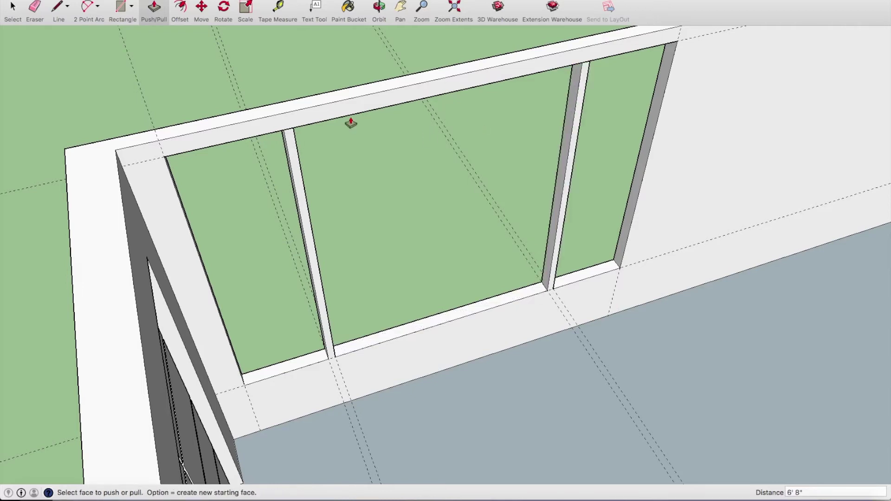
scroll(281, 119, up, 2)
key(o)
mouse_move(342, 76)
mouse_down()
mouse_move(250, 106)
mouse_move(242, 99)
mouse_move(298, 93)
mouse_up()
Step: Place a horizontal guide partway down the left window post with the Tape Measure
drag(291, 175, 281, 177)
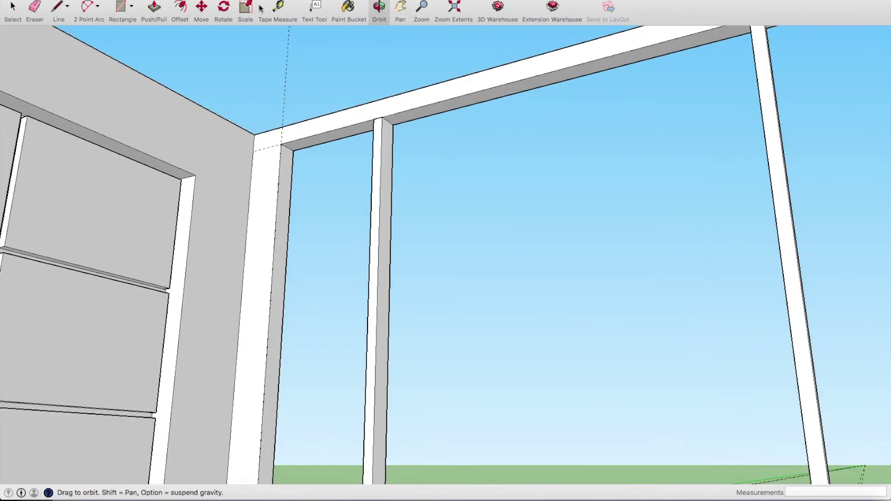
key(p)
click(281, 14)
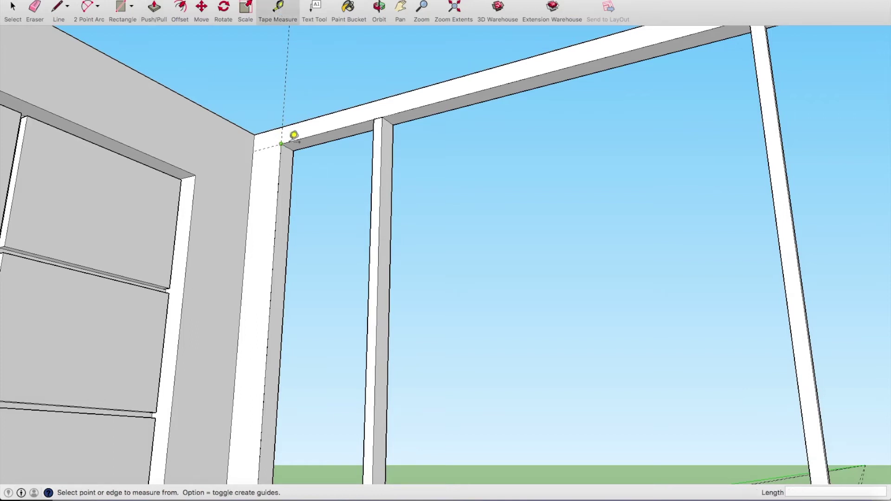
scroll(296, 141, up, 2)
click(285, 147)
text(24)
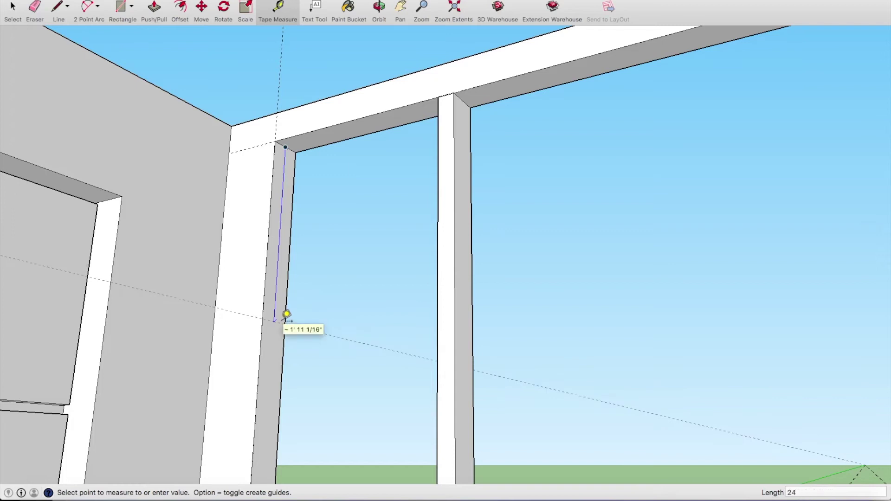
key(Return)
click(280, 328)
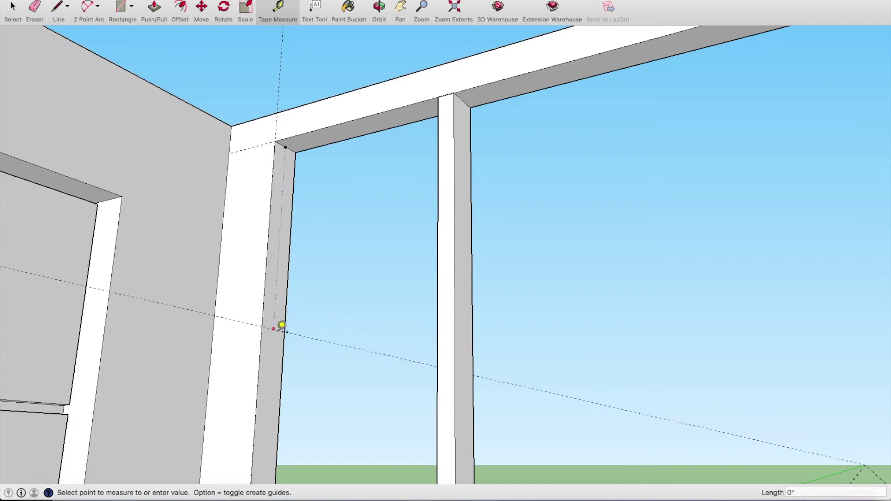
click(286, 332)
click(285, 330)
click(274, 330)
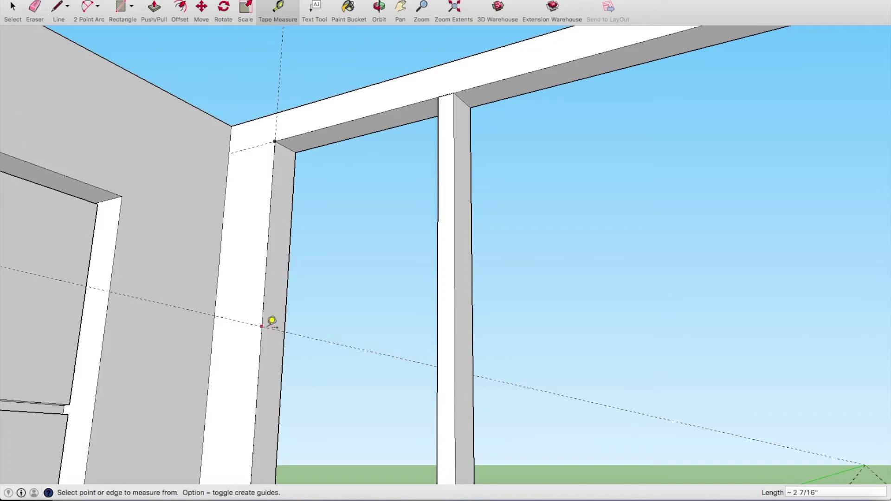
click(273, 328)
Step: Add a second horizontal guide 2 inches below the first across the post
scroll(266, 320, up, 2)
scroll(278, 316, up, 2)
click(272, 324)
text(24)
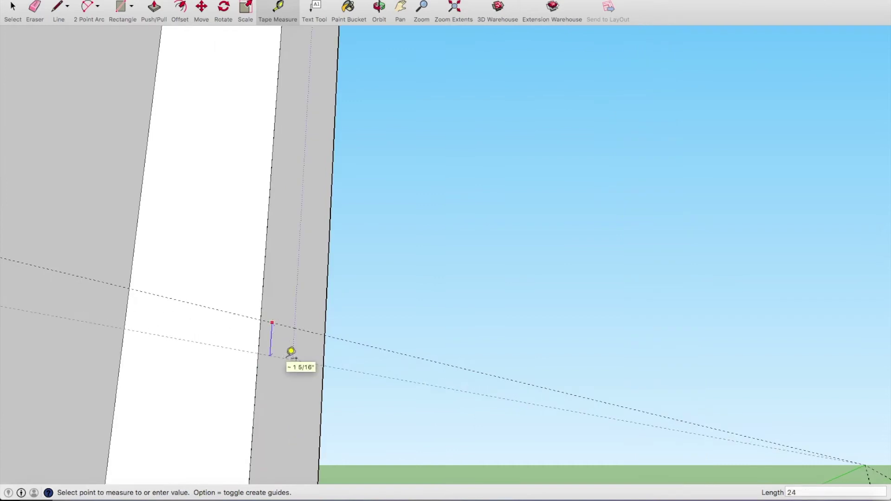
key(Return)
scroll(291, 333, down, 1)
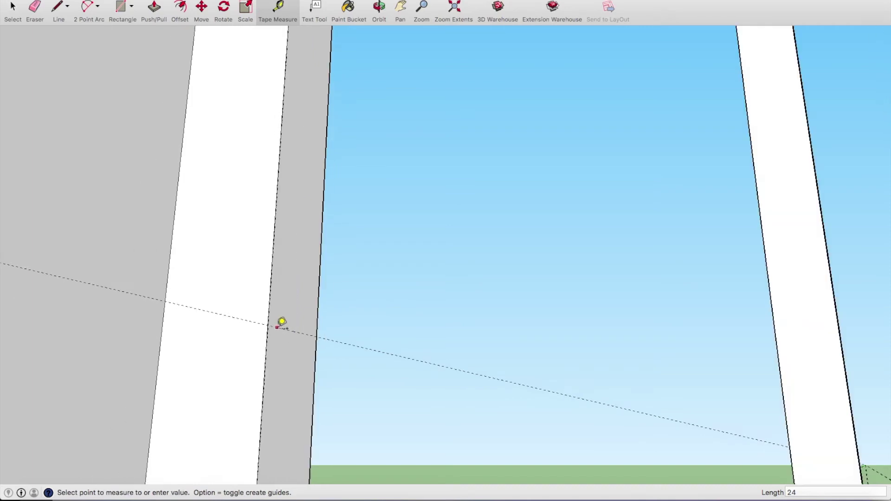
key(Return)
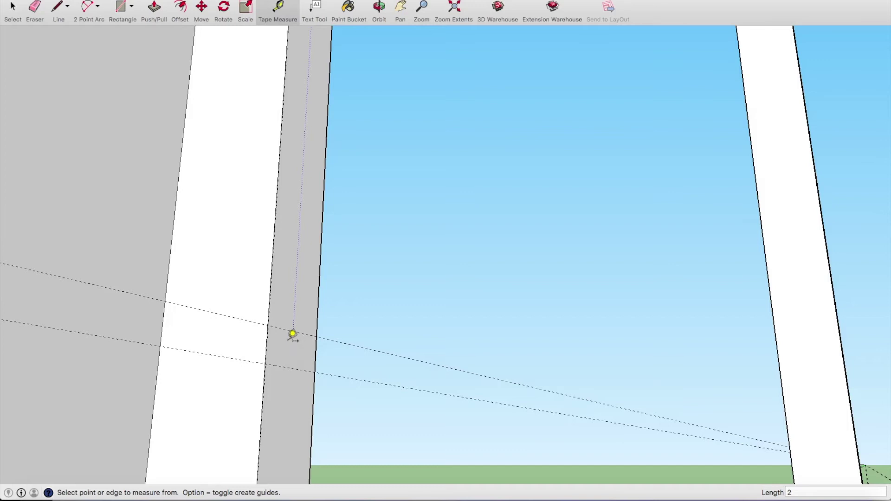
Step: Draw two lines at the guides to close a small face on the left post
key(l)
click(267, 324)
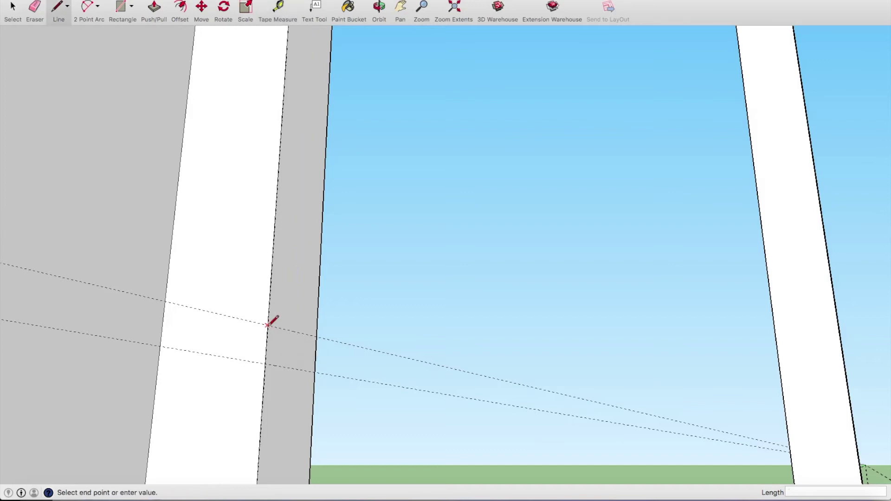
click(316, 336)
click(314, 372)
click(265, 364)
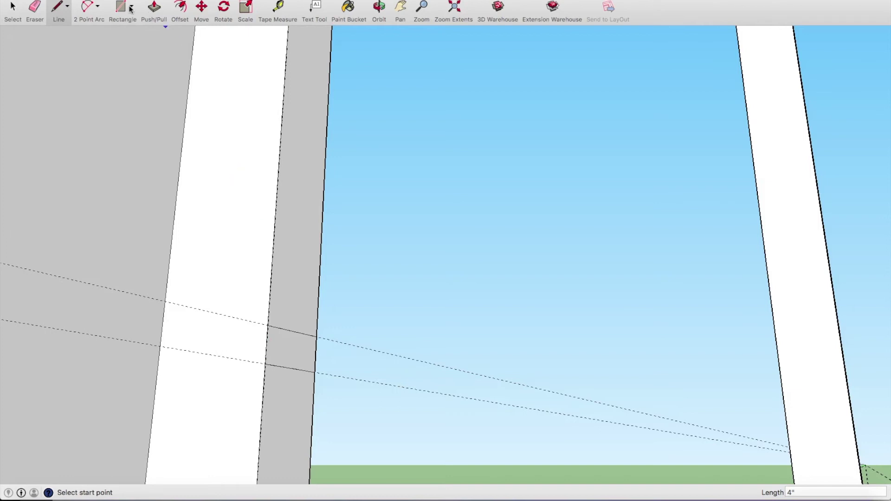
Step: Extrude the post face 2' across to the first mullion as a crossbar
click(153, 7)
click(282, 366)
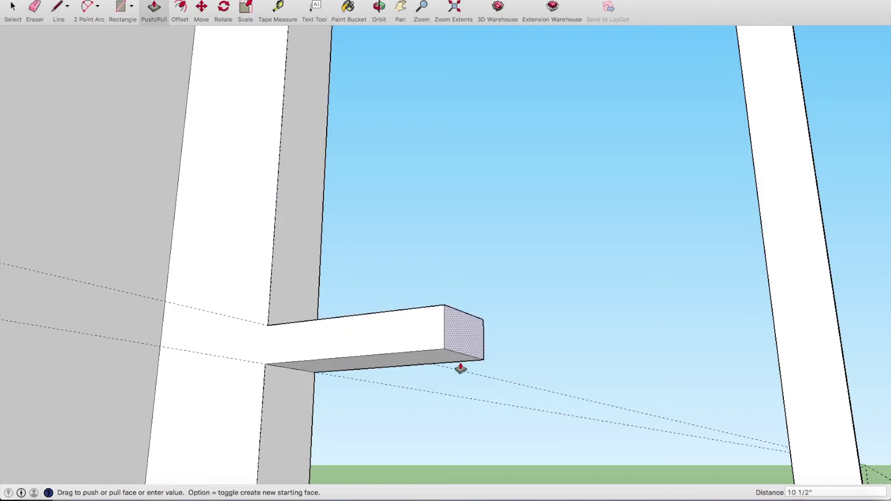
scroll(741, 315, down, 3)
click(612, 325)
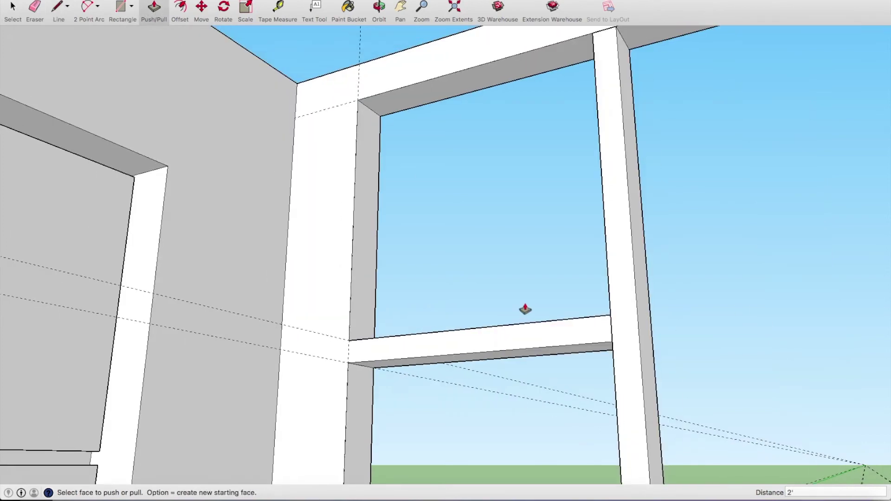
click(379, 7)
drag(464, 232, 493, 332)
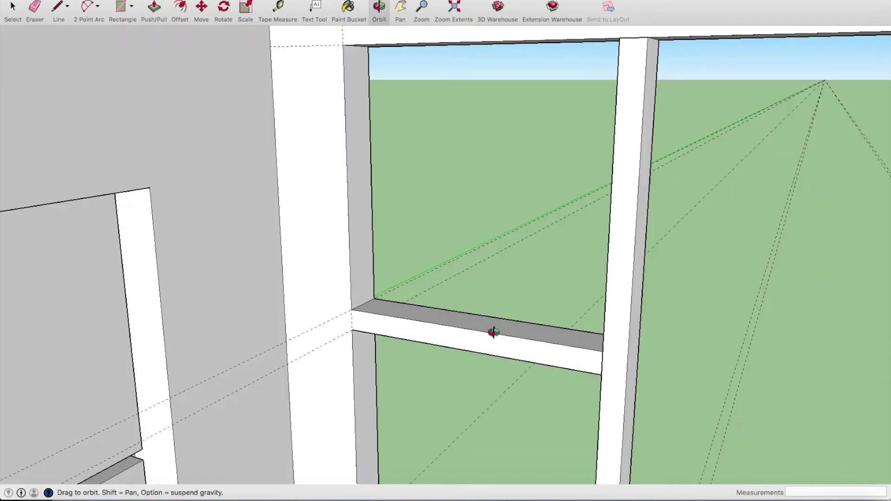
mouse_move(433, 205)
mouse_down()
mouse_move(461, 242)
mouse_move(447, 261)
mouse_move(633, 374)
mouse_move(473, 313)
mouse_move(421, 277)
mouse_move(531, 299)
mouse_move(537, 282)
mouse_move(615, 344)
mouse_move(634, 301)
mouse_move(624, 252)
mouse_move(477, 211)
mouse_move(574, 254)
mouse_move(623, 203)
mouse_up()
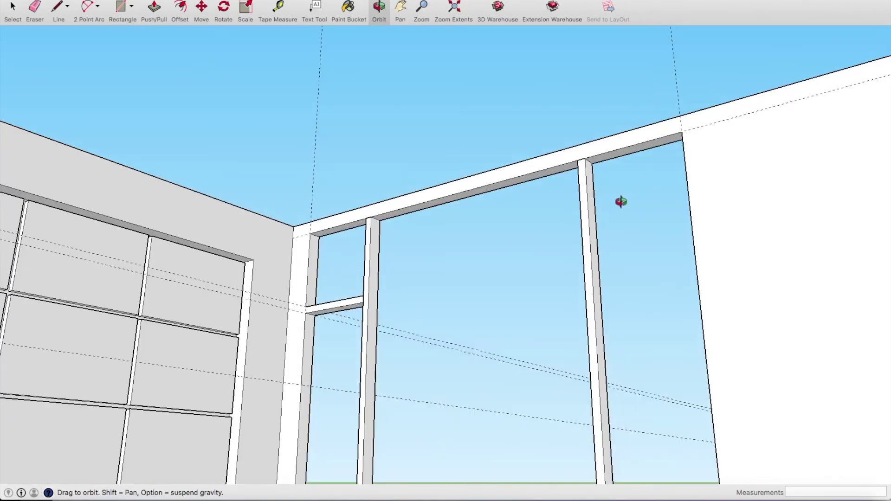
key(p)
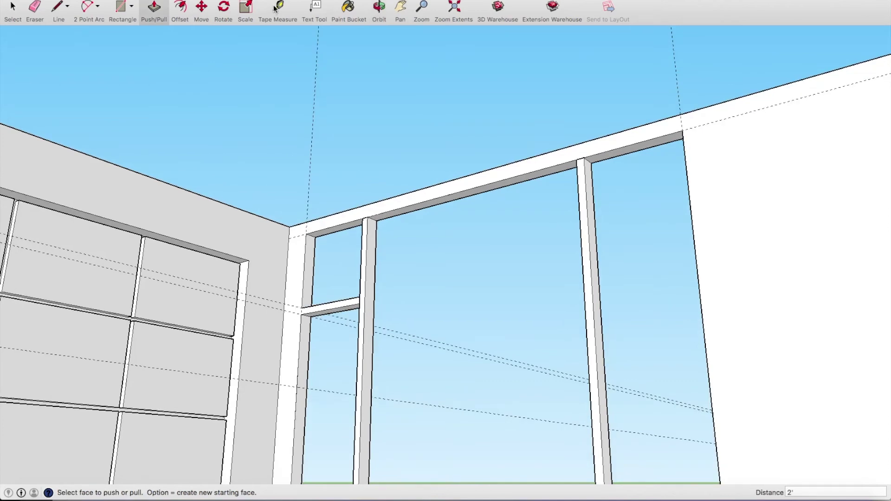
click(275, 8)
scroll(606, 157, up, 1)
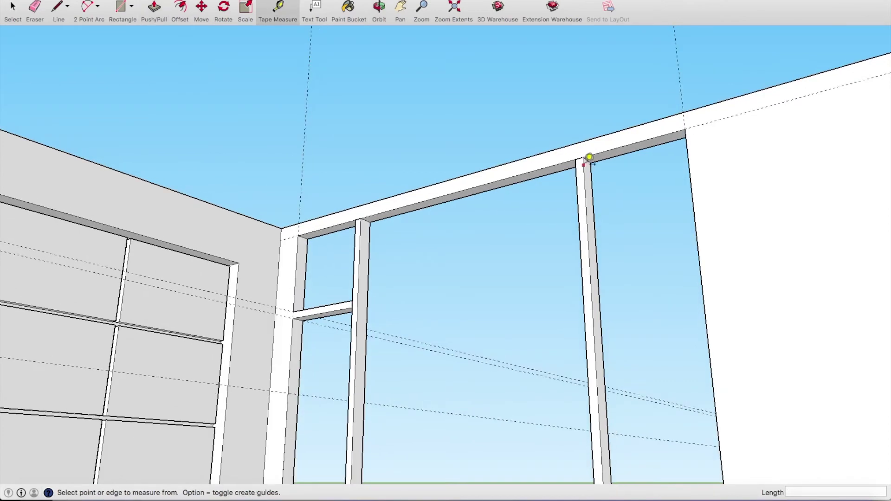
Step: Place two horizontal guides 2 inches apart across the right mullion
scroll(601, 155, down, 2)
scroll(596, 152, up, 3)
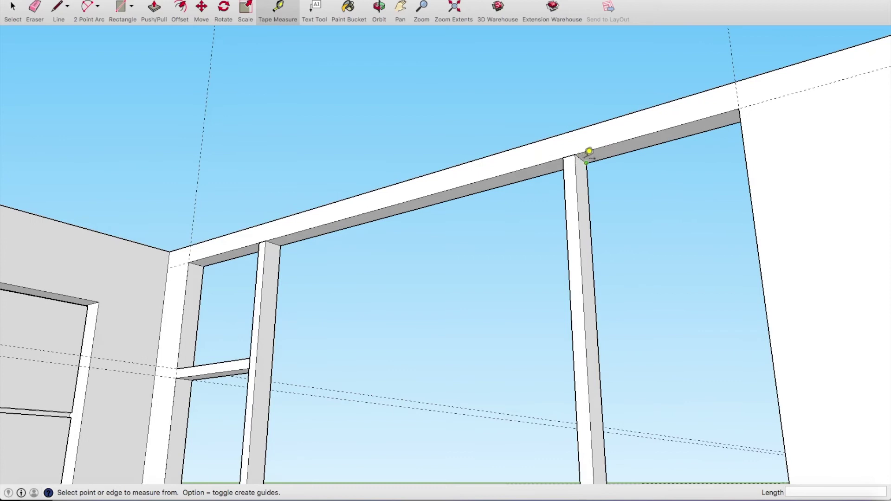
scroll(592, 152, up, 3)
click(546, 155)
key(Escape)
scroll(563, 194, down, 3)
scroll(563, 195, down, 3)
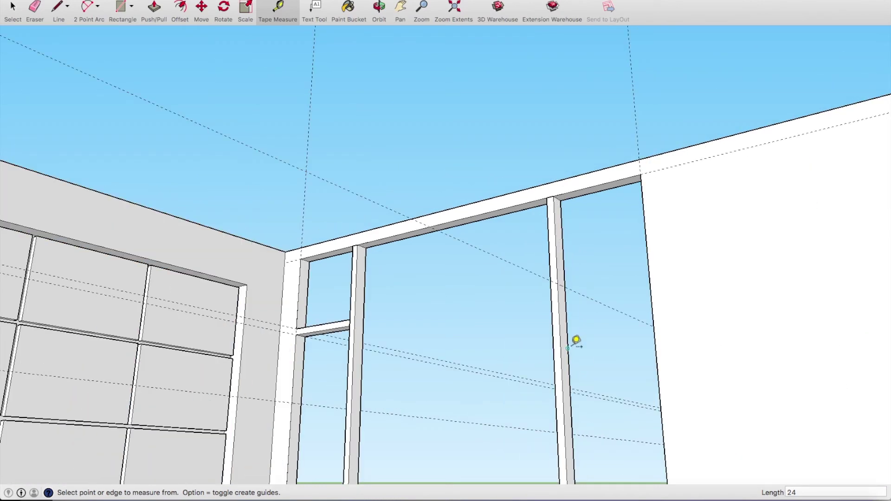
scroll(565, 282, up, 3)
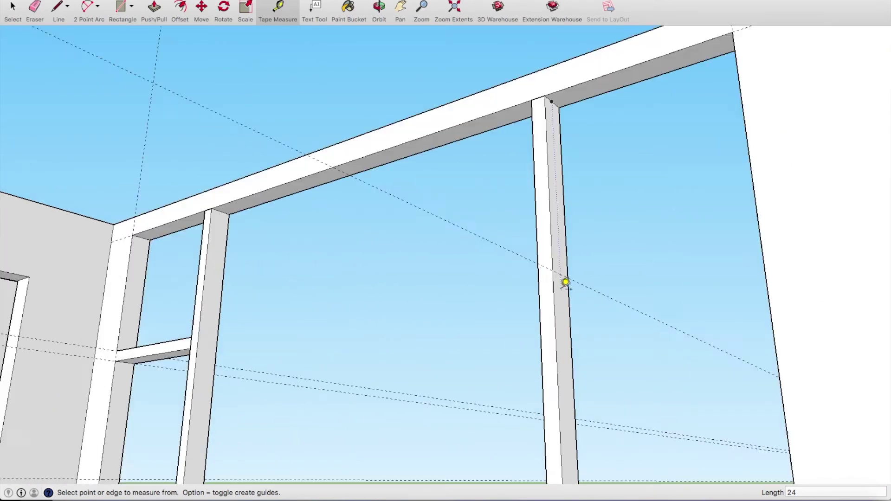
scroll(565, 282, up, 2)
click(567, 262)
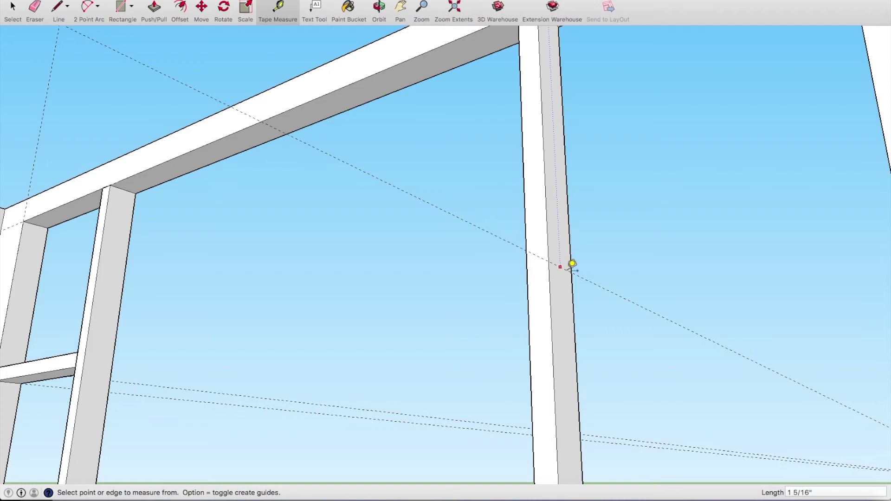
click(568, 269)
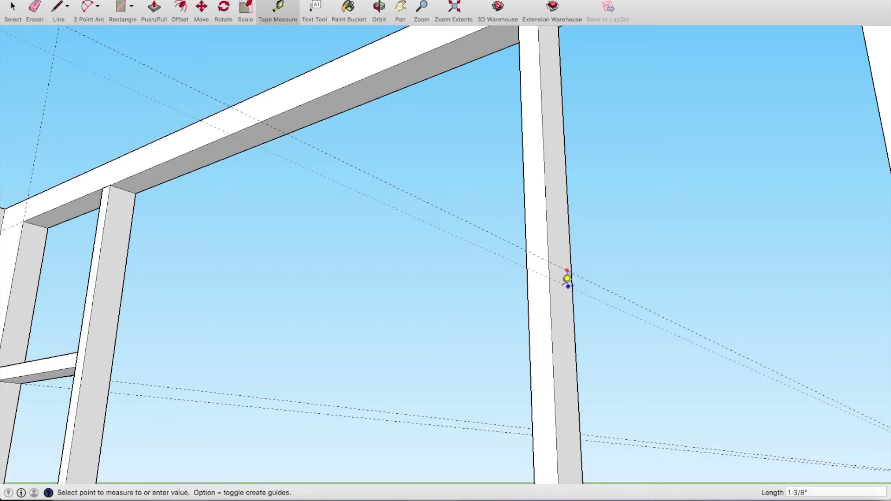
text(2)
key(Return)
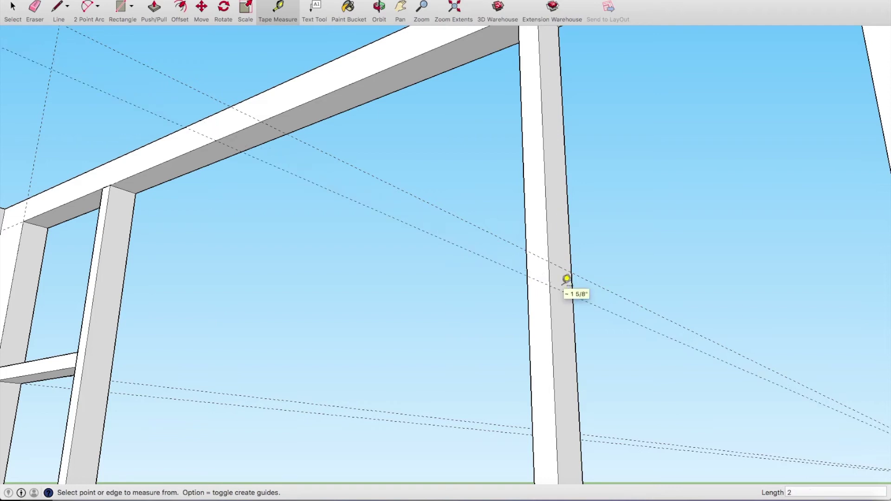
Step: Draw a 2 by 4 inch rectangle on the mullion and extrude it to the wall edge
key(r)
click(548, 261)
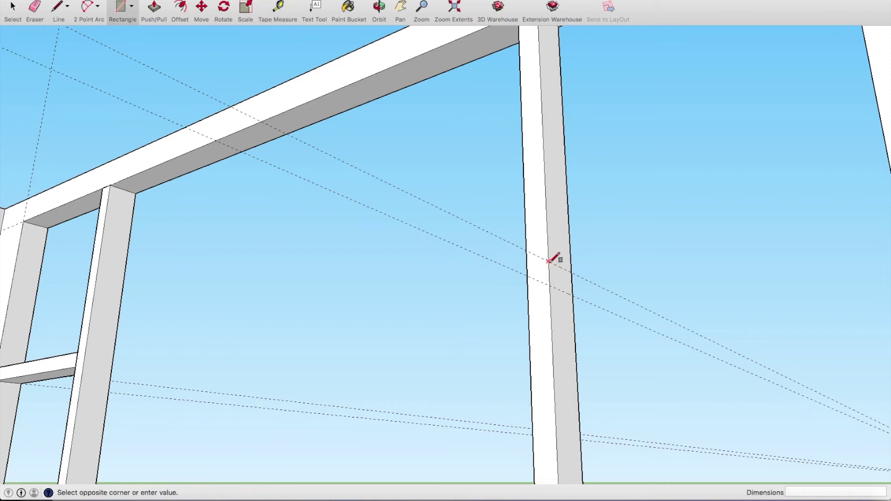
click(572, 294)
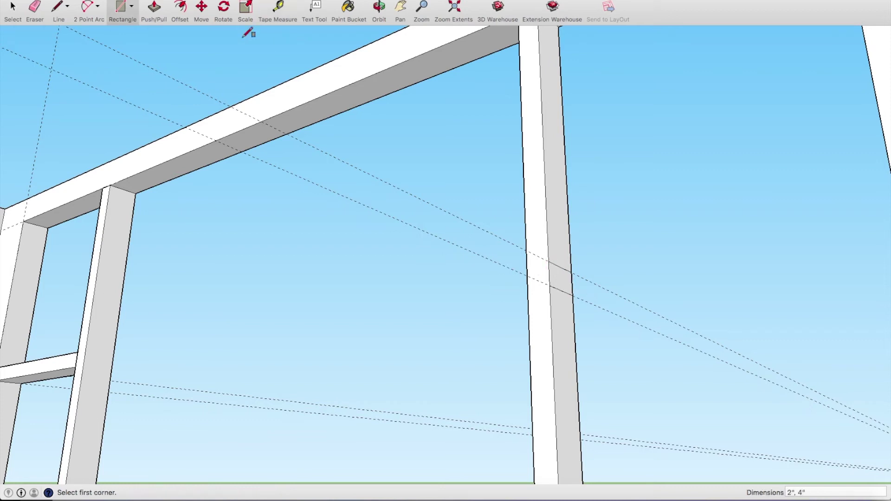
click(156, 13)
click(565, 288)
scroll(585, 286, down, 3)
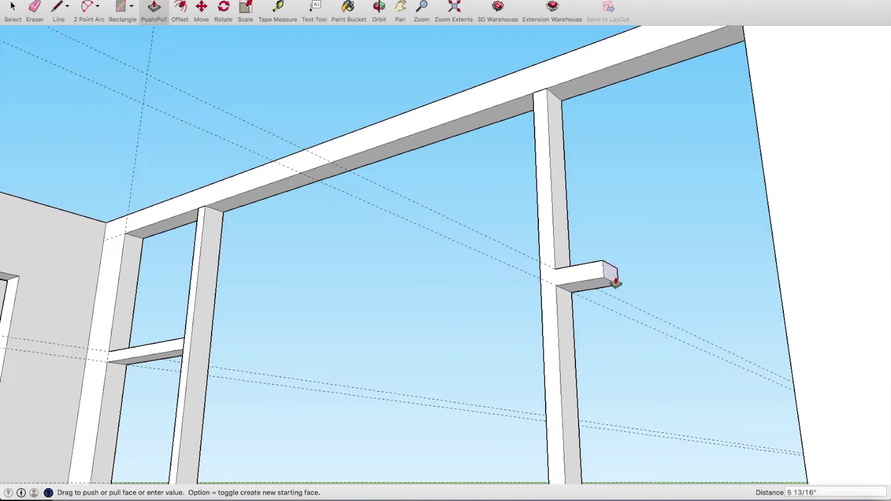
scroll(695, 260, down, 2)
click(719, 254)
key(e)
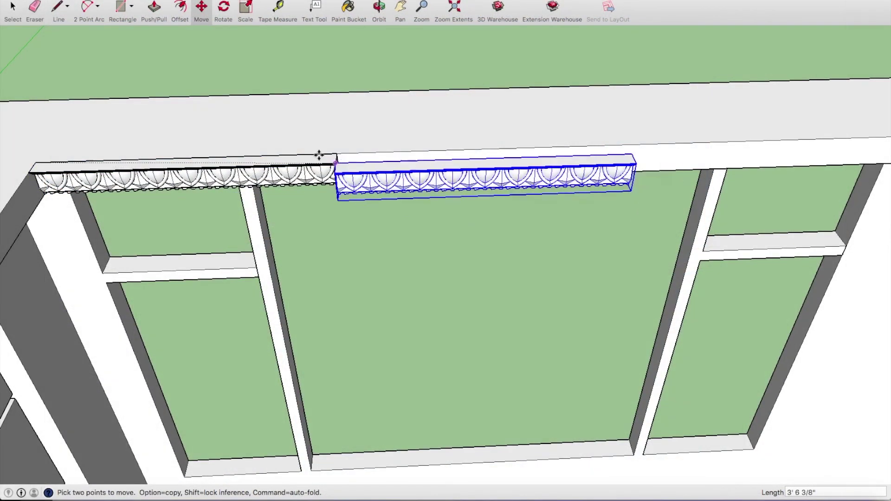
Step: Set the molding copy, paste a duplicate in place and slide it 6' right
click(337, 155)
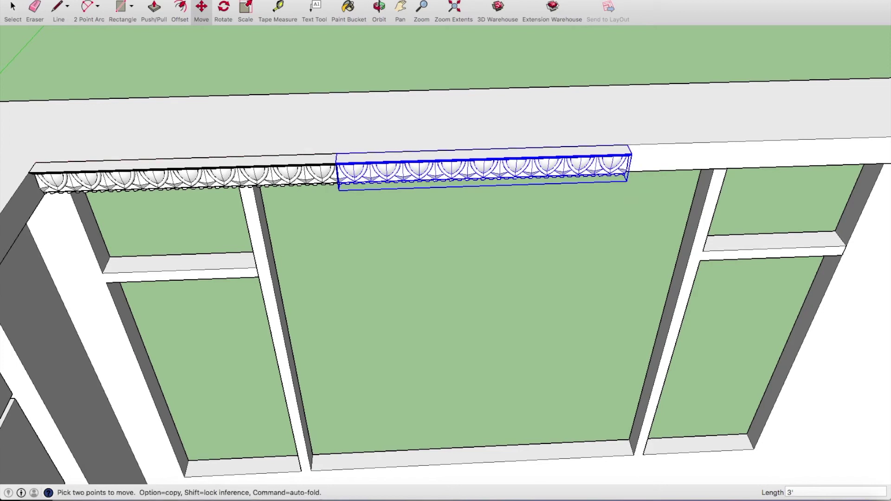
click(107, 0)
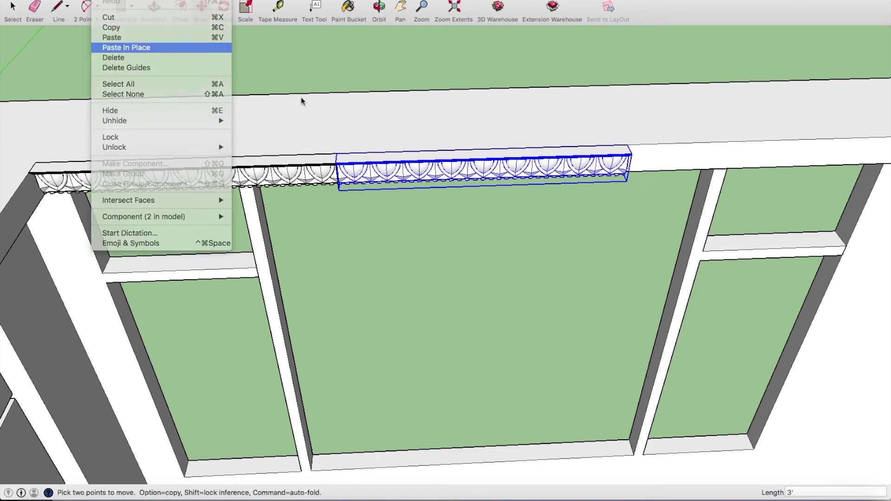
key(Return)
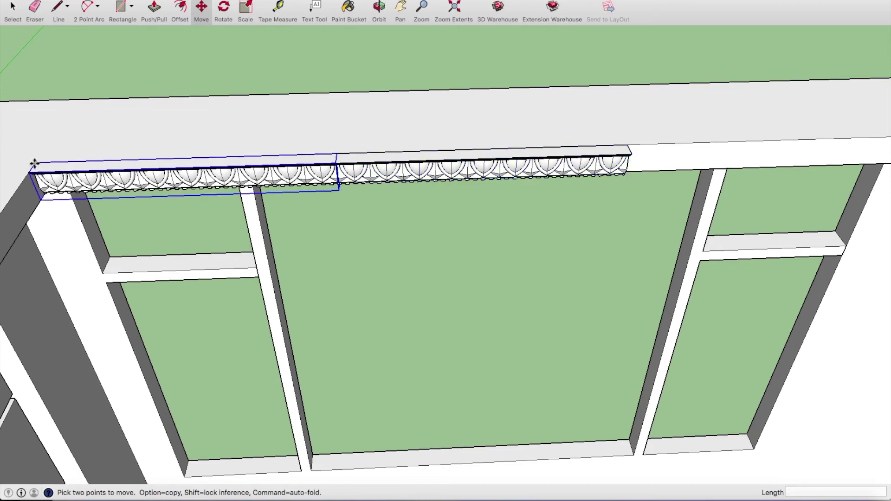
drag(176, 167, 623, 143)
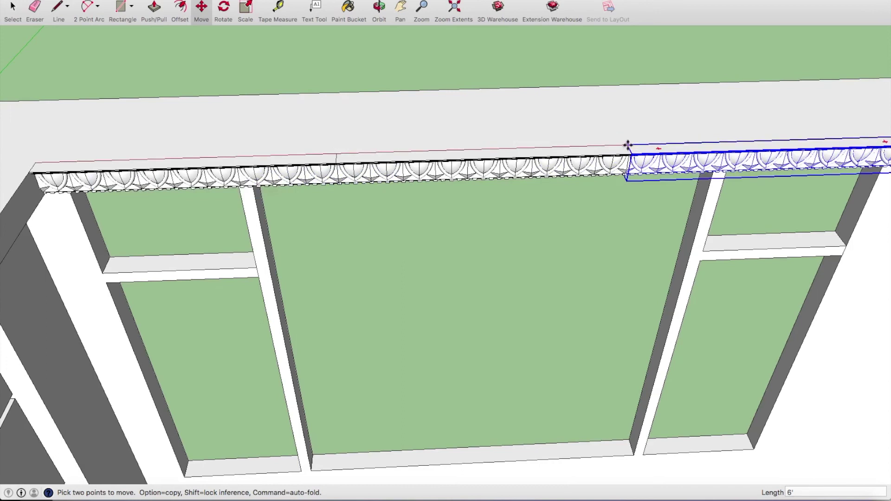
scroll(353, 185, down, 1)
scroll(353, 185, down, 2)
scroll(353, 186, down, 1)
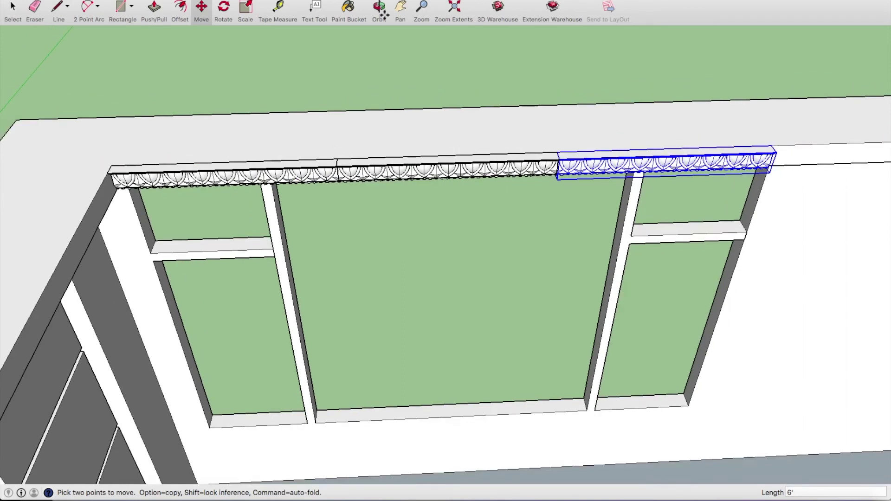
click(400, 10)
drag(537, 146, 293, 39)
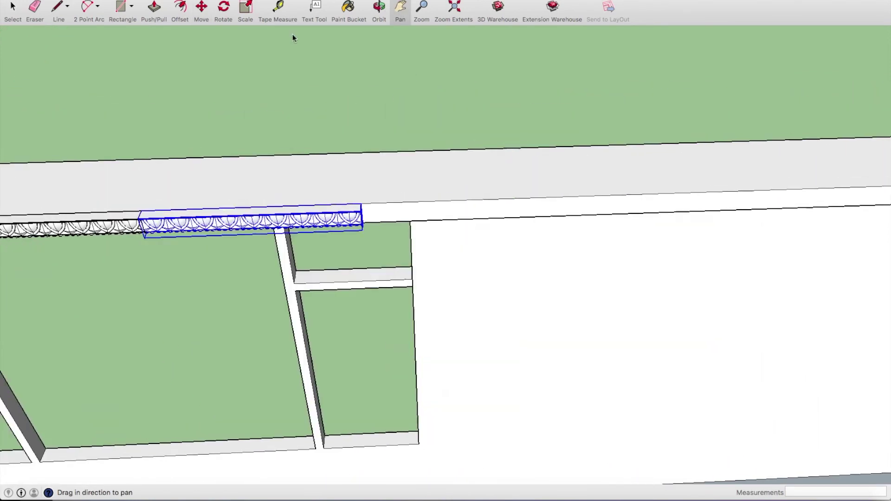
Step: Copy and paste in place another molding piece, then move it to the run's end
click(107, 0)
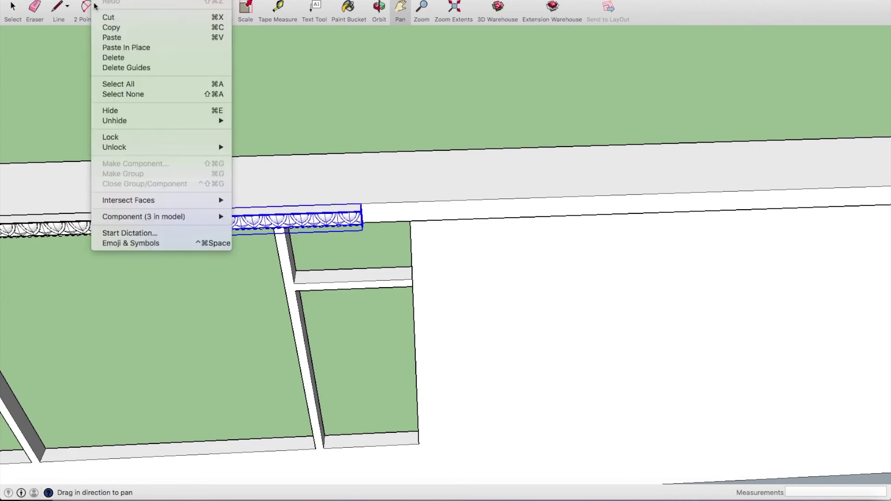
click(112, 27)
click(108, 0)
click(126, 47)
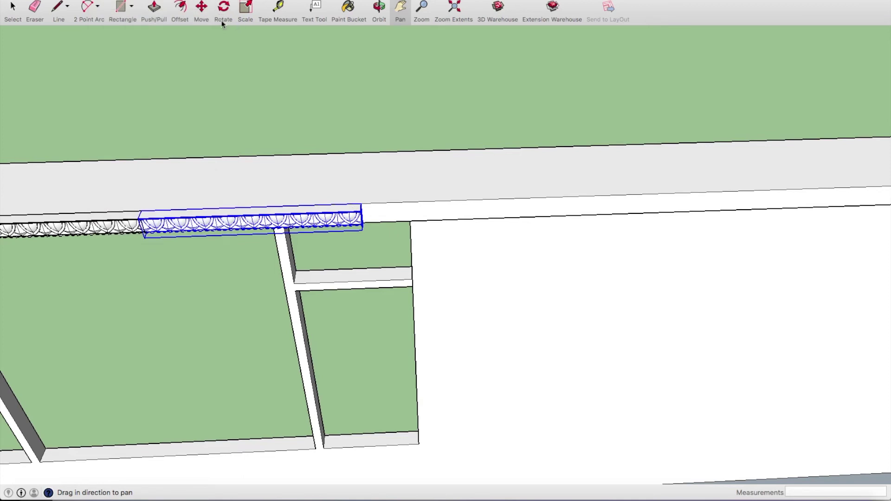
click(201, 8)
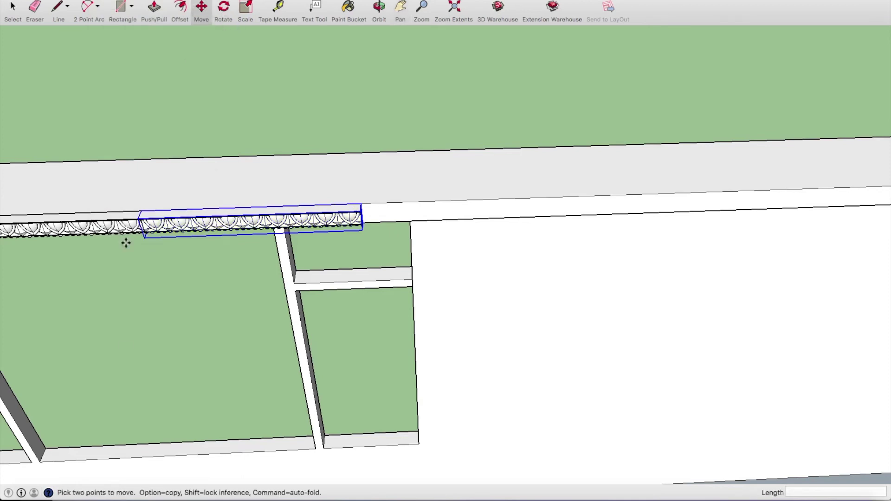
click(141, 211)
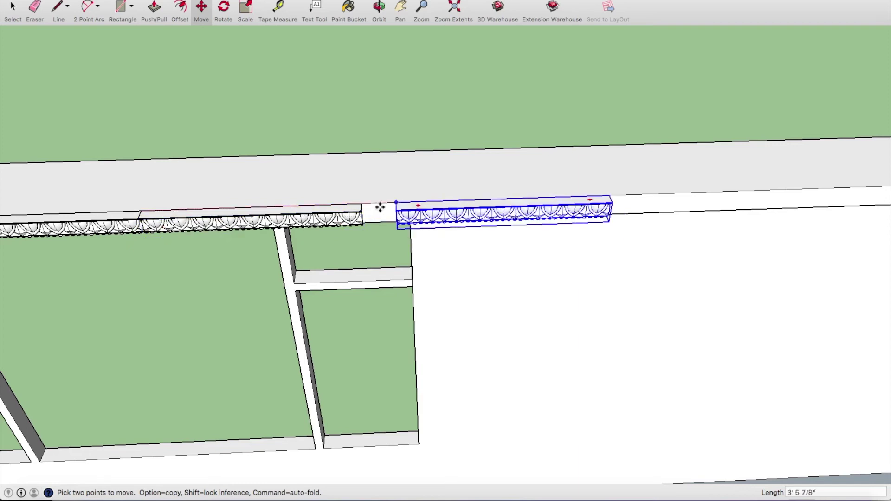
click(351, 212)
scroll(350, 213, down, 3)
scroll(350, 213, down, 2)
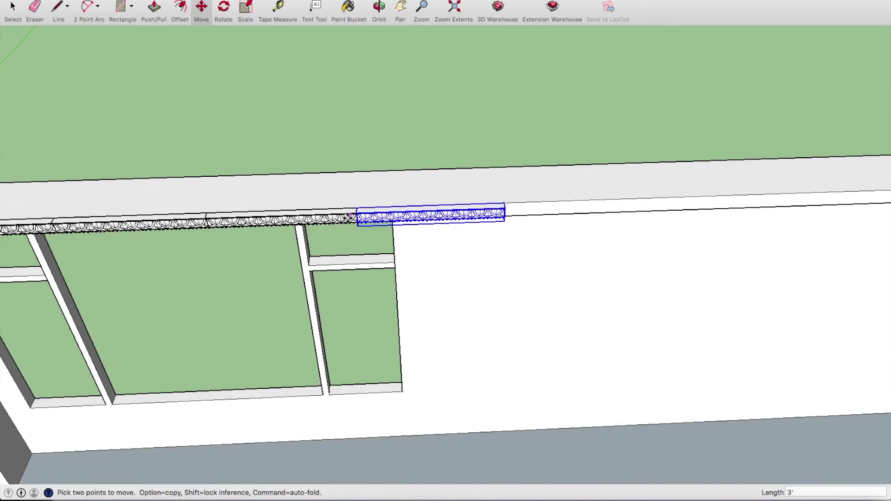
scroll(351, 214, down, 3)
scroll(349, 217, down, 2)
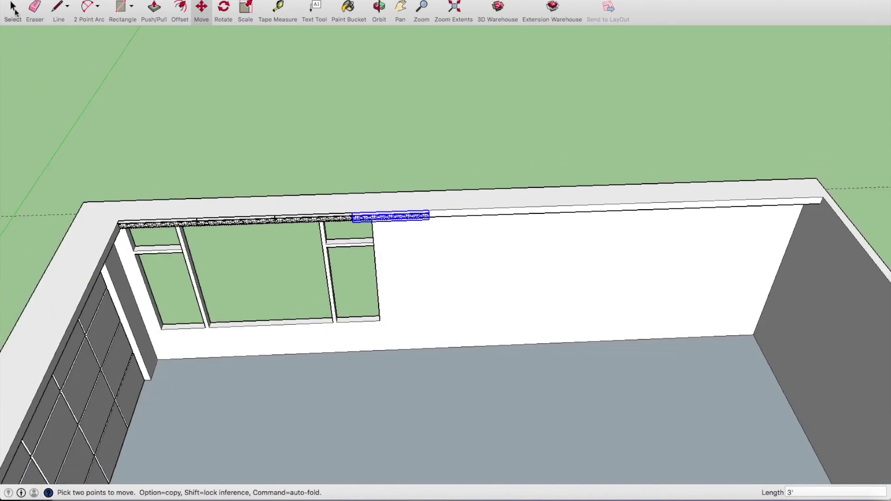
Step: Select the middle and left molding pieces together
click(14, 10)
scroll(353, 251, up, 2)
shift+click(317, 204)
shift+click(184, 208)
scroll(425, 242, down, 2)
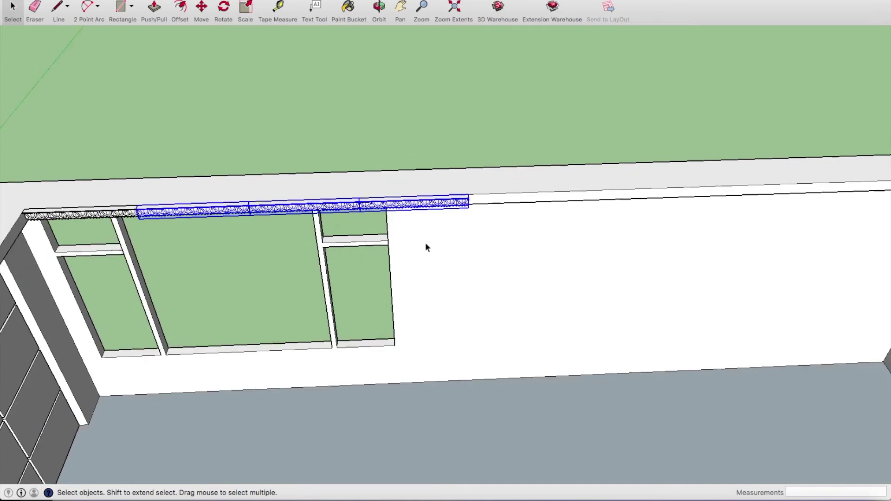
scroll(425, 243, down, 3)
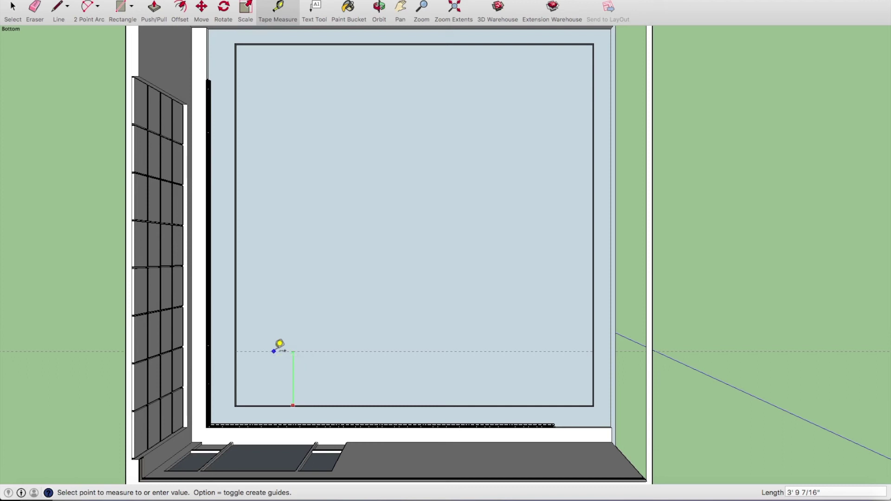
Step: Try a 42-inch guide on the ceiling, then undo it
text(42)
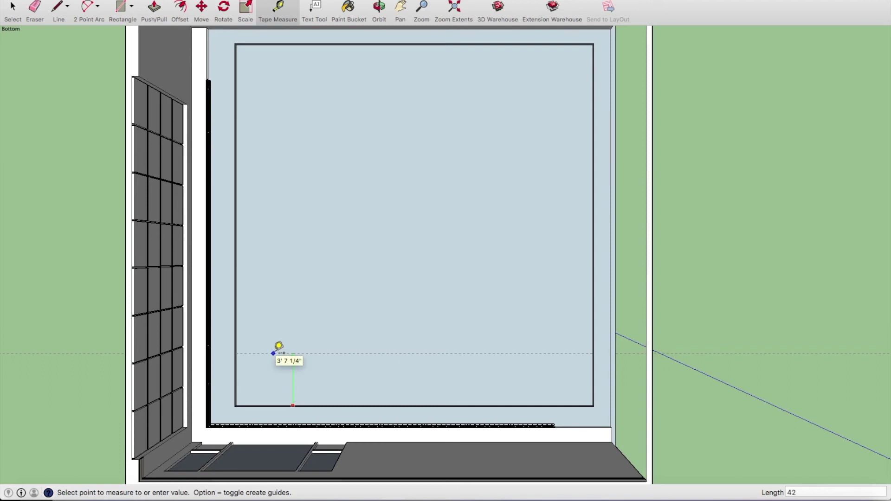
key(Return)
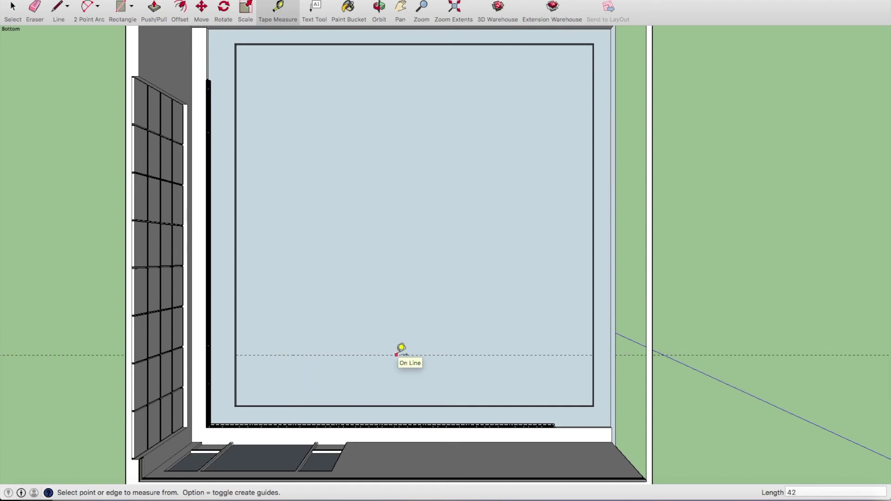
key(ctrl+z)
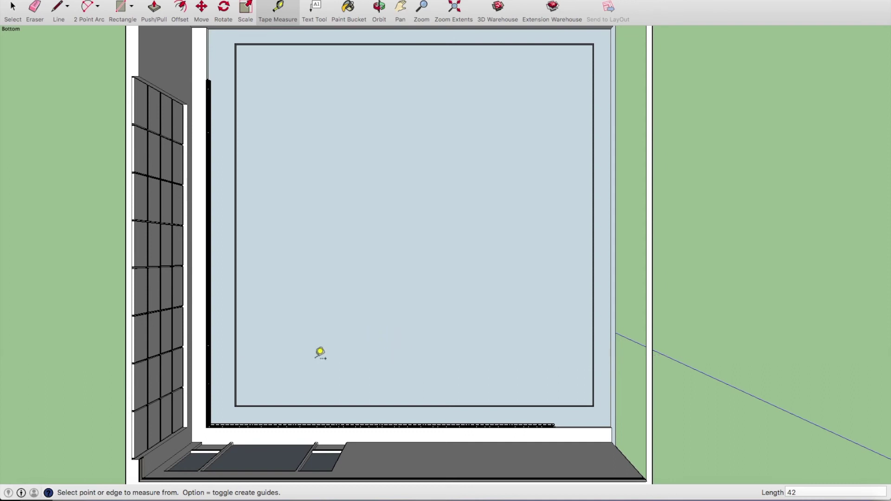
scroll(301, 392, up, 1)
scroll(308, 389, up, 2)
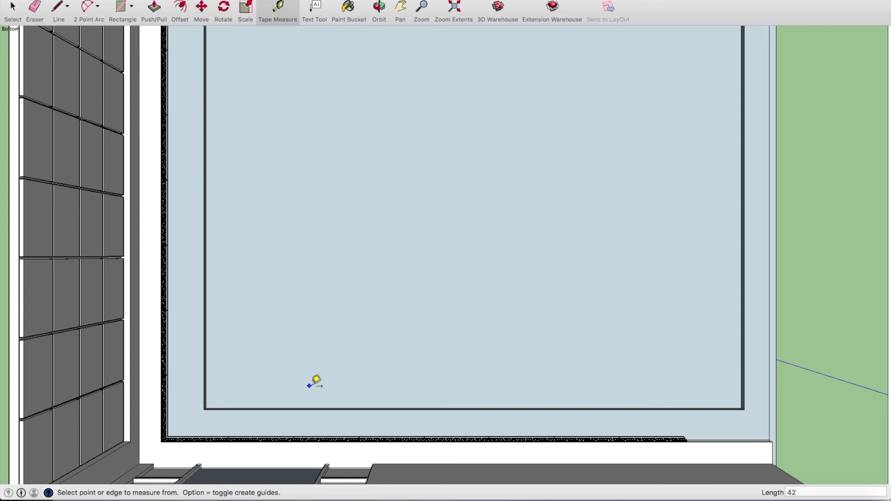
scroll(302, 377, up, 3)
scroll(225, 399, up, 3)
Step: Place two guides 52 inches apart, starting 52 inches from the ceiling's inner border
click(220, 427)
scroll(239, 364, down, 1)
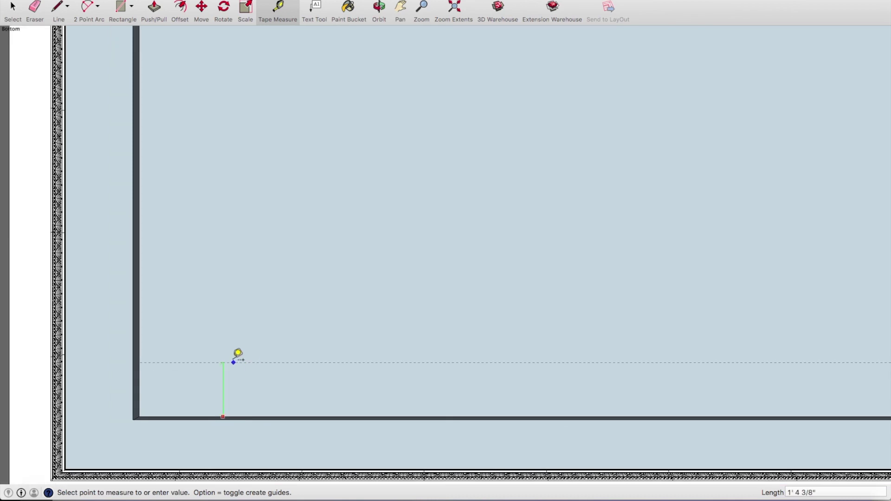
text(52)
key(Return)
scroll(318, 312, down, 1)
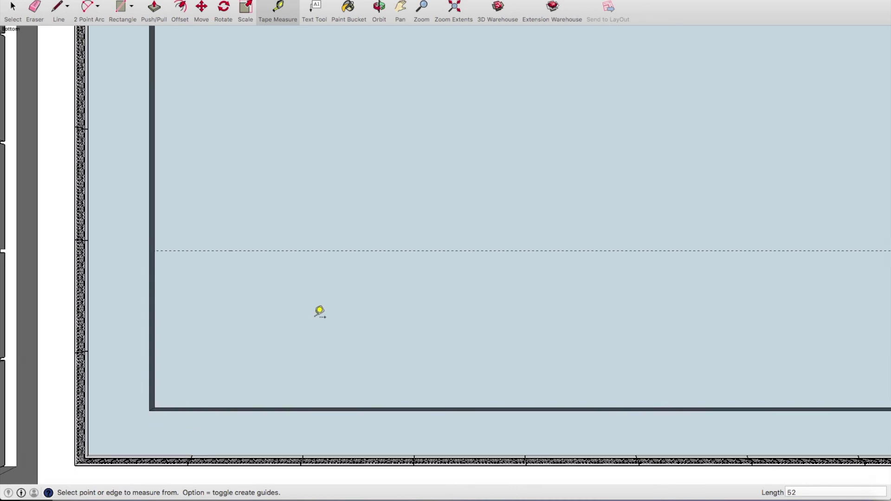
scroll(342, 312, down, 1)
scroll(342, 317, down, 1)
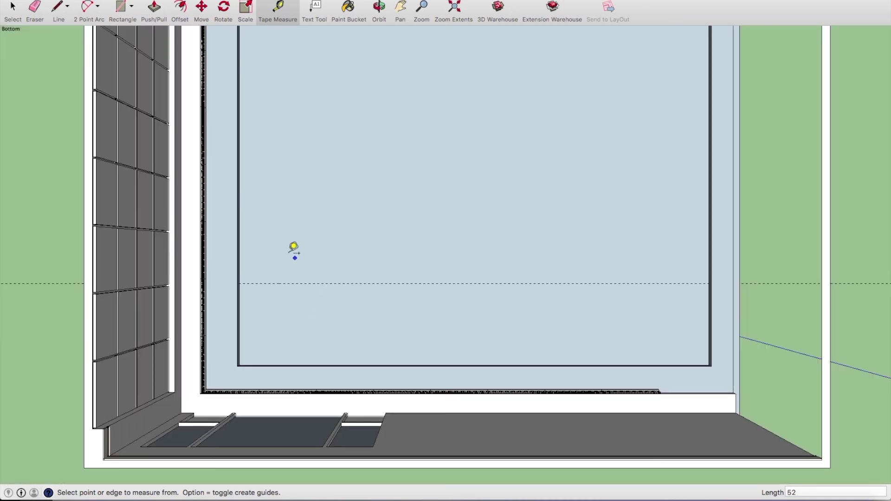
click(298, 283)
text(52)
key(Return)
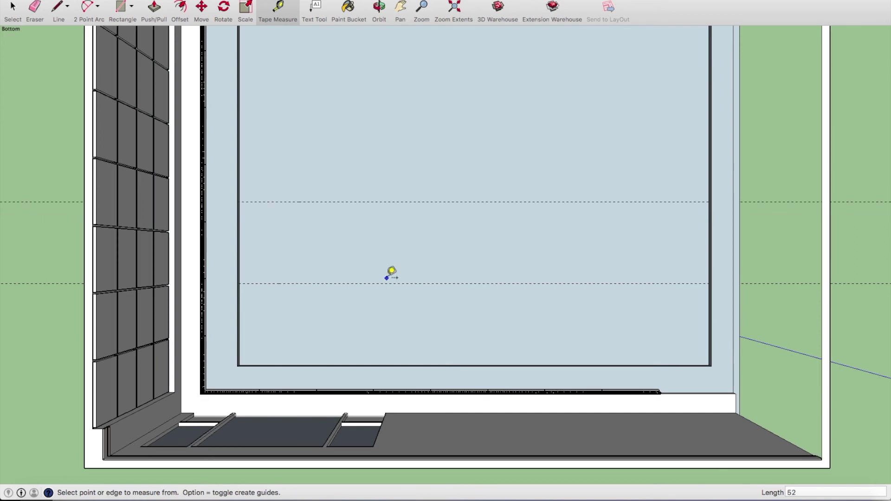
Step: Add one more guide above the upper guide line
scroll(358, 281, down, 1)
scroll(352, 282, down, 2)
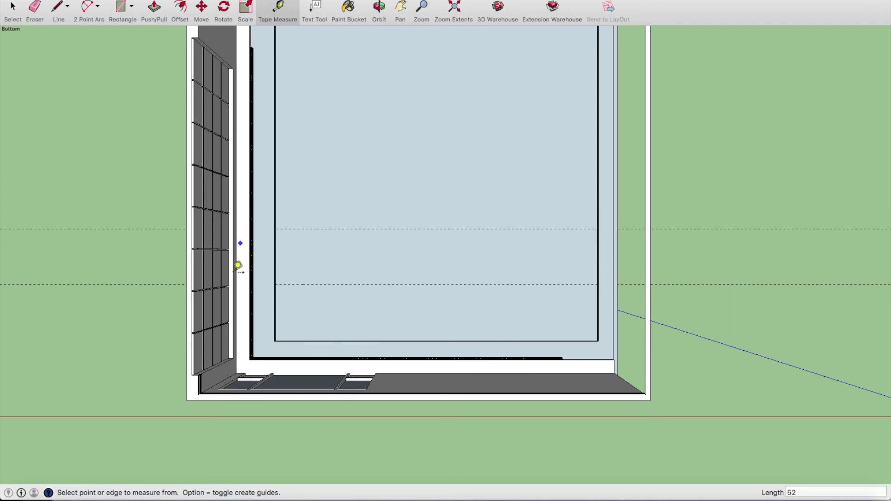
scroll(239, 264, up, 1)
scroll(244, 278, up, 1)
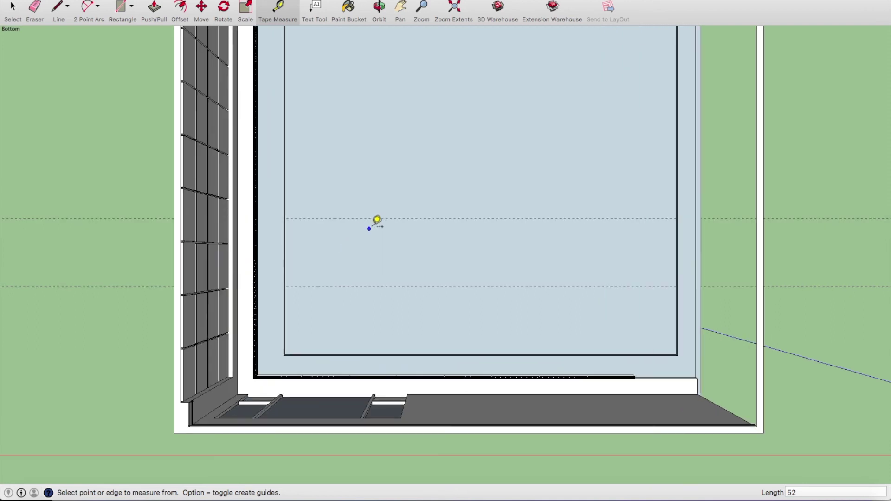
click(369, 218)
text(2)
key(Return)
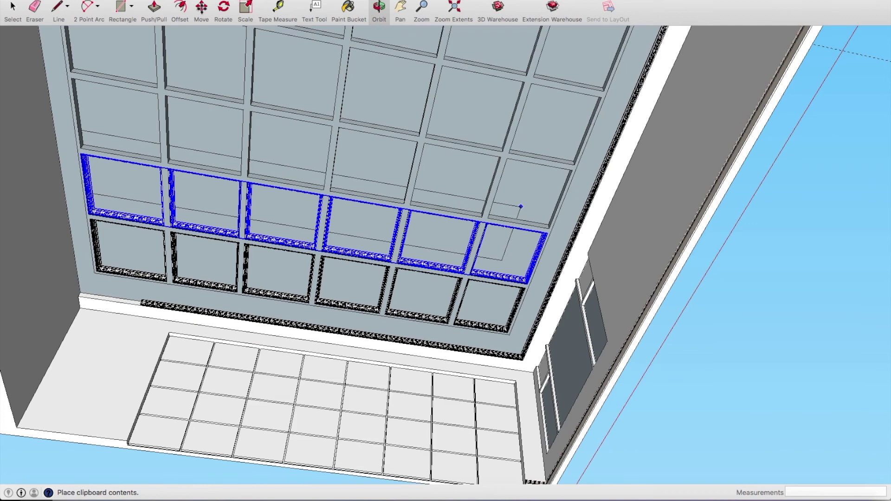
Step: Orbit the view while positioning the pasted coffer row beside the original row
middle_drag(521, 207, 531, 208)
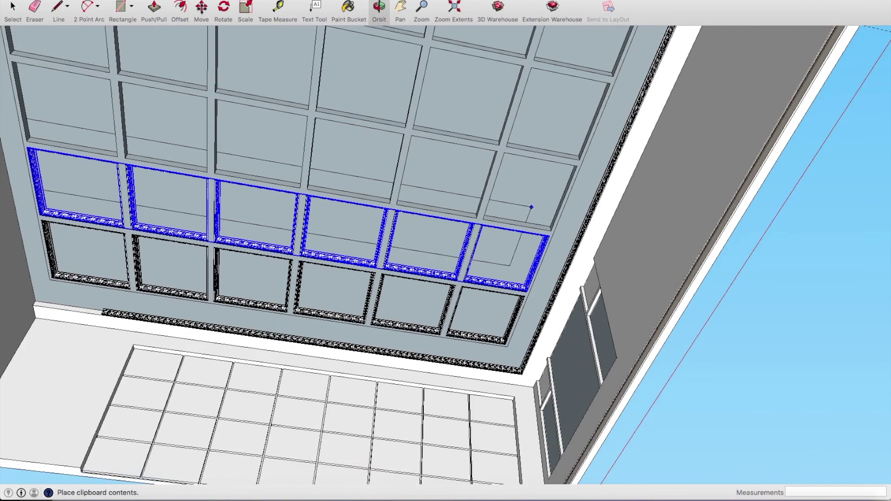